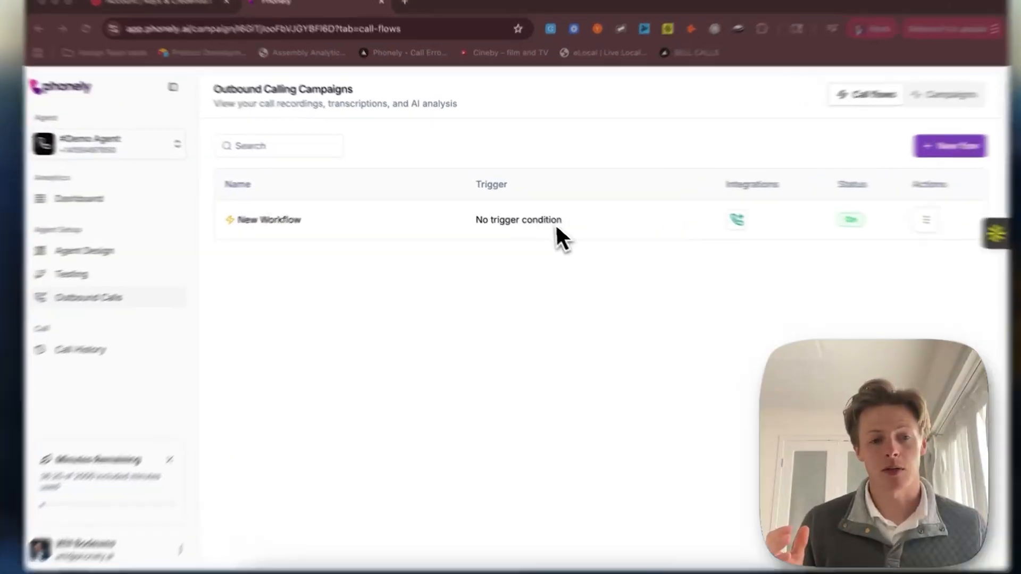
# Open the New Workflow call flow from the outbound calling campaigns list and survey its nodes on the canvas.
pyautogui.click(382, 240)
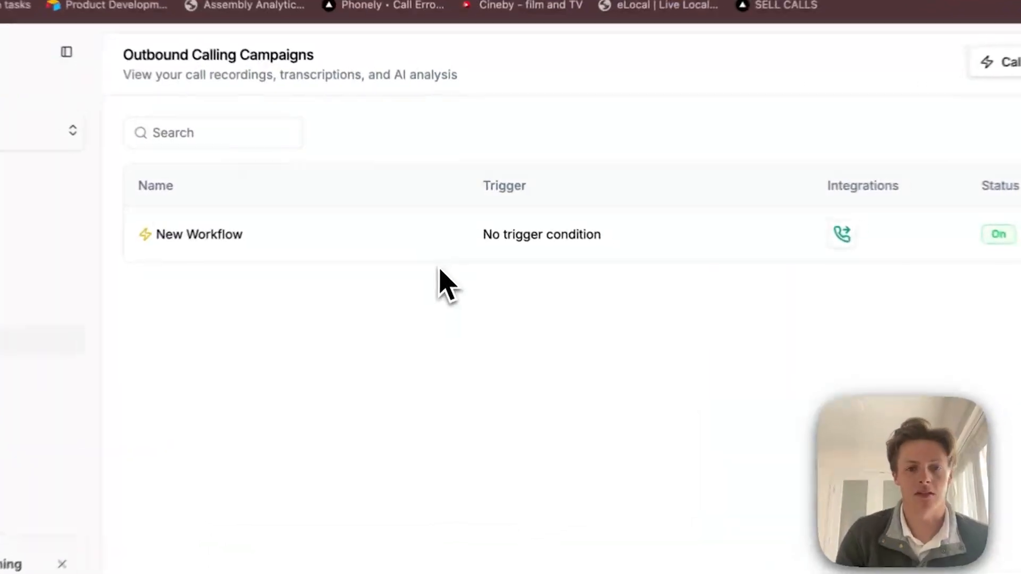
pyautogui.click(382, 237)
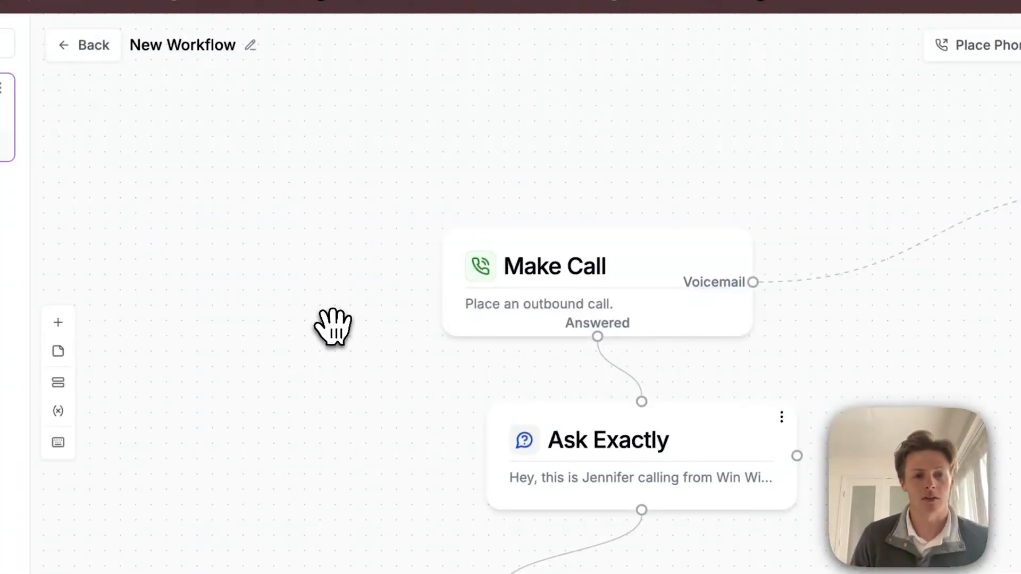
pyautogui.scroll(-5, 419, 132)
pyautogui.scroll(-3, 419, 133)
pyautogui.scroll(5, 362, 306)
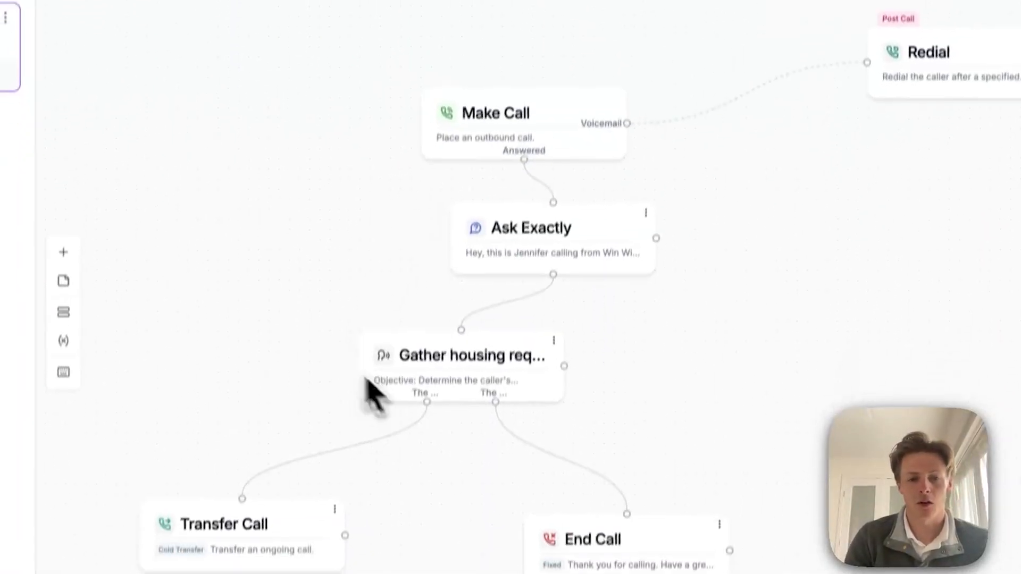
pyautogui.moveTo(661, 409); pyautogui.dragTo(683, 262)
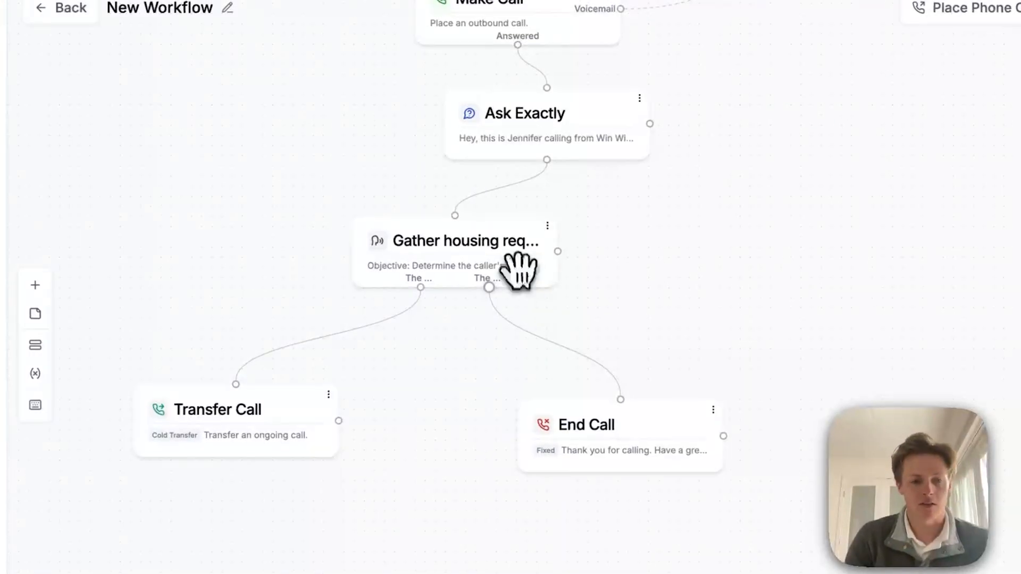
pyautogui.moveTo(588, 291); pyautogui.dragTo(599, 437)
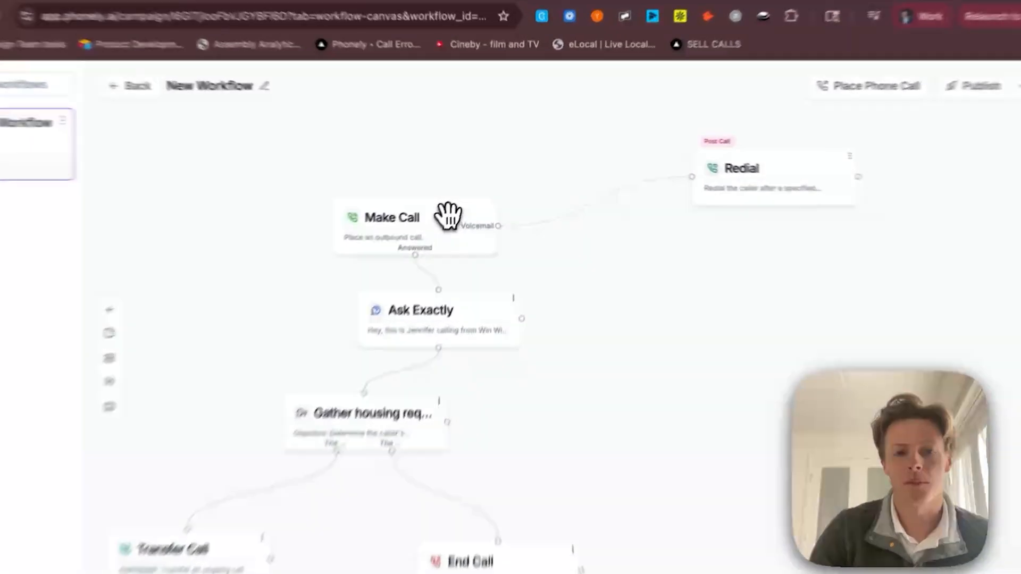
# Open the Make Call node's settings and remove the phone variable from its Phone Number.
pyautogui.click(466, 197)
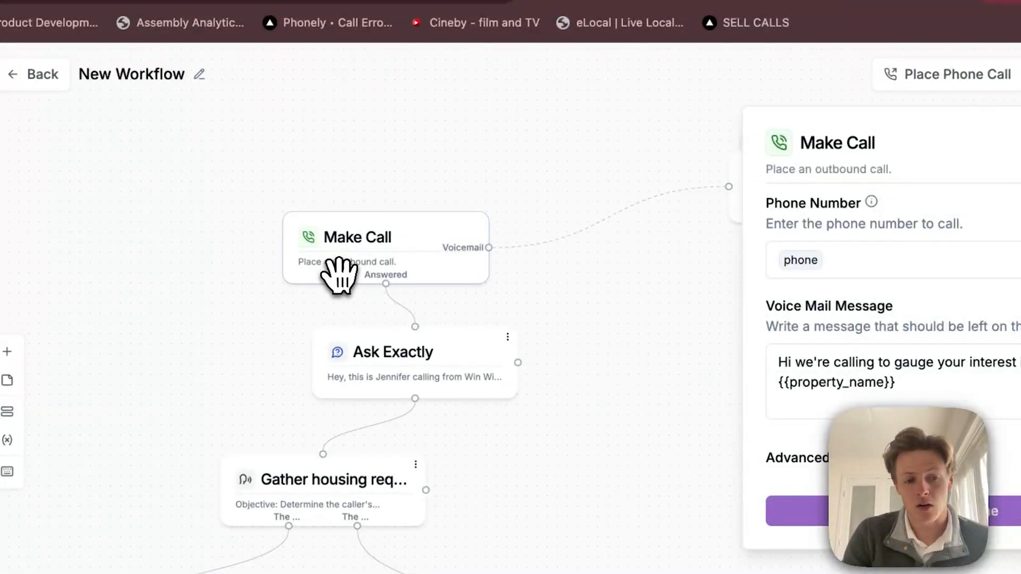
pyautogui.click(883, 258)
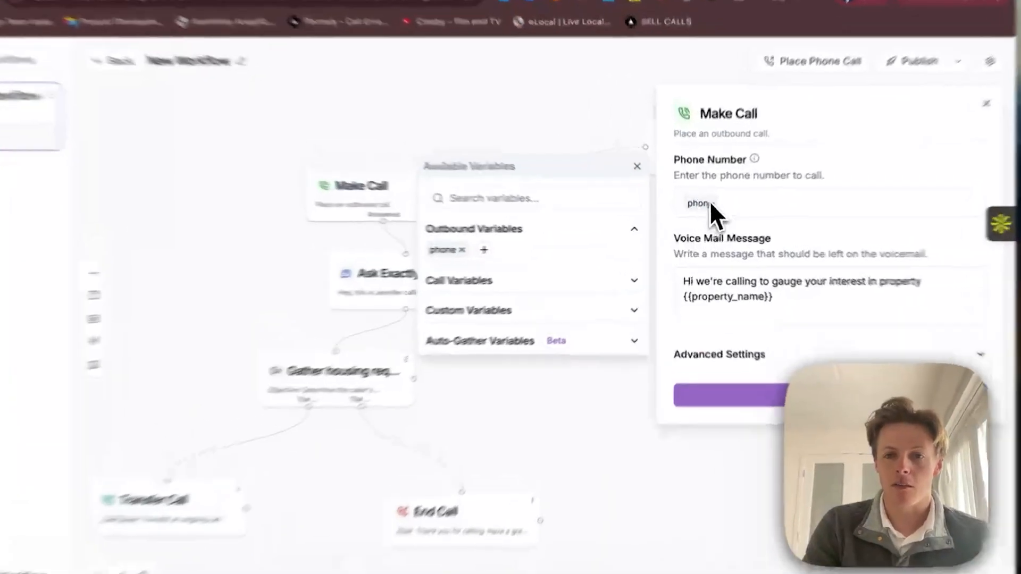
pyautogui.click(711, 211)
pyautogui.press('BackSpace')
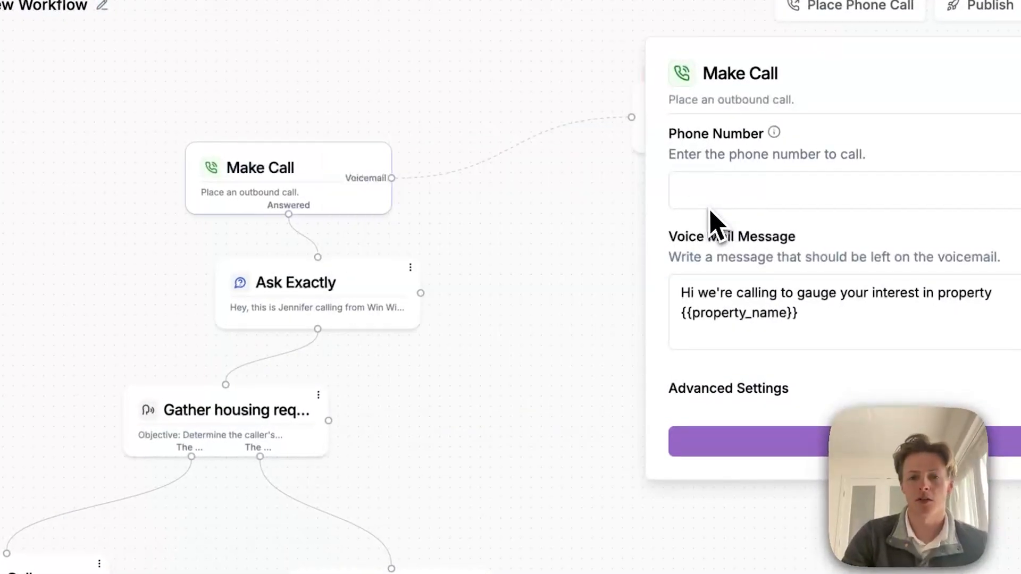
pyautogui.click(697, 186)
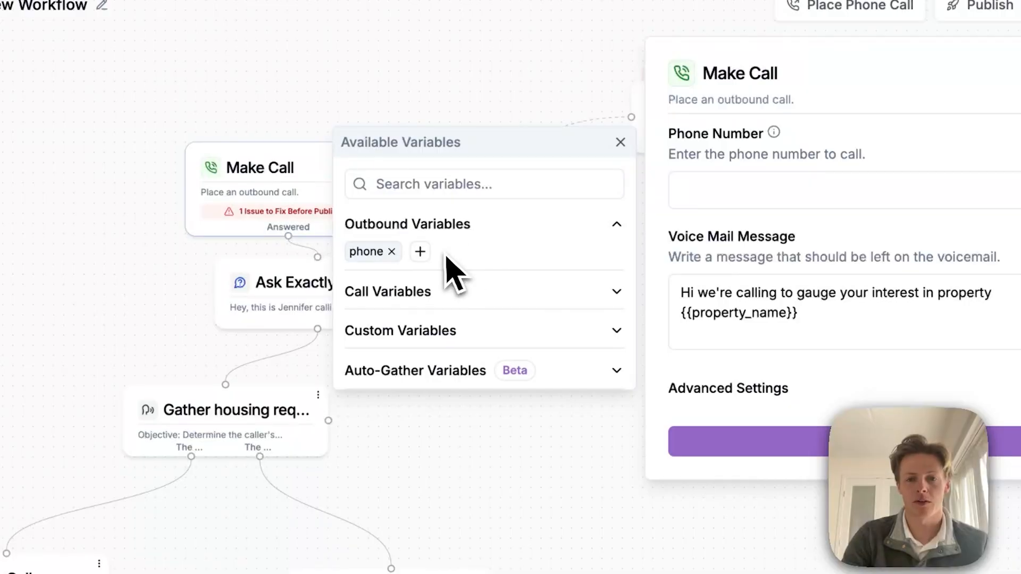
pyautogui.click(419, 256)
pyautogui.click(339, 377)
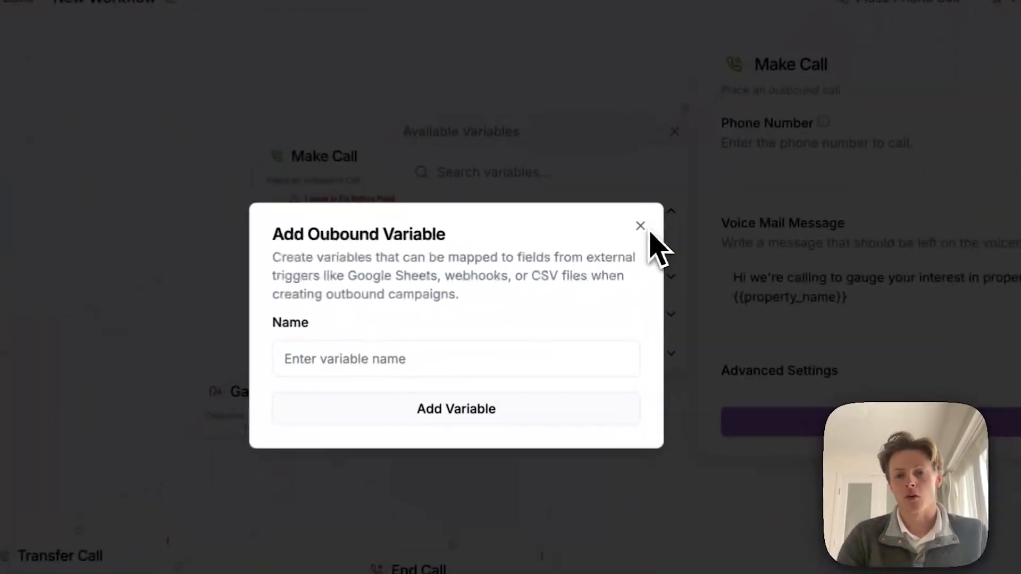
pyautogui.click(626, 240)
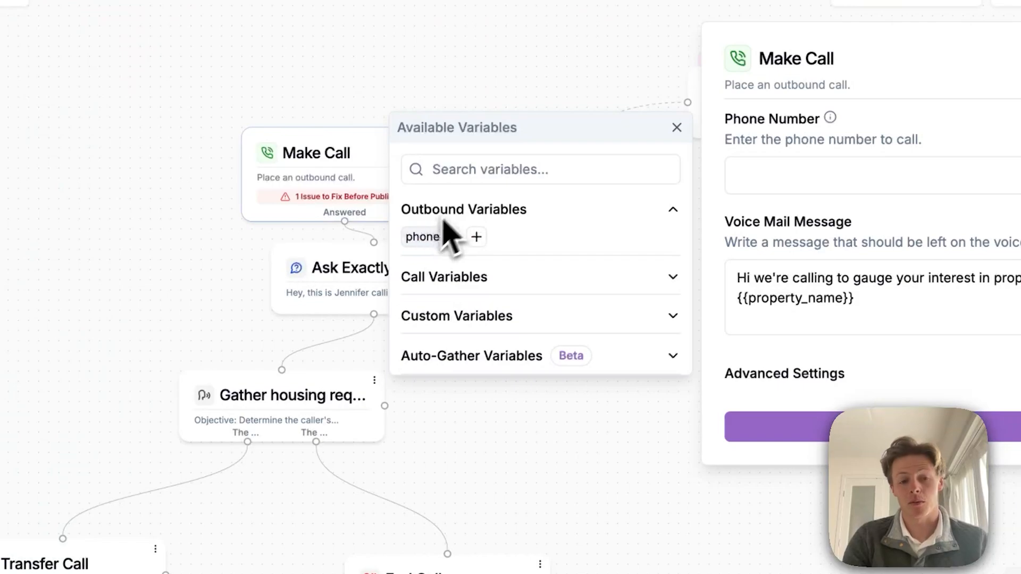
# Set the Make Call phone number to the phone outbound variable and delete the {{property_name}} placeholder from the voicemail message.
pyautogui.click(422, 237)
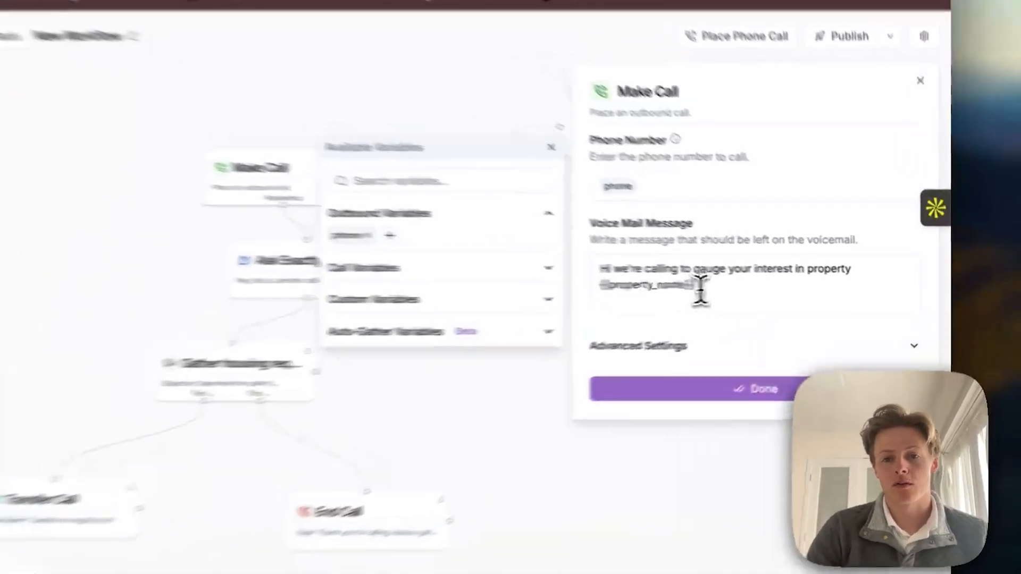
pyautogui.moveTo(762, 289); pyautogui.dragTo(736, 295)
pyautogui.moveTo(608, 292); pyautogui.dragTo(514, 289)
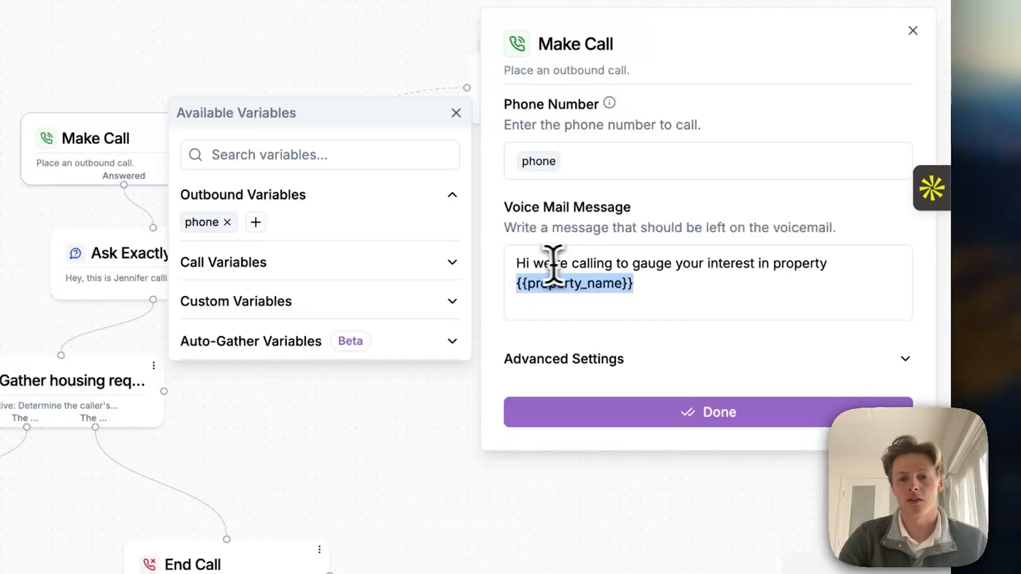
pyautogui.click(526, 263)
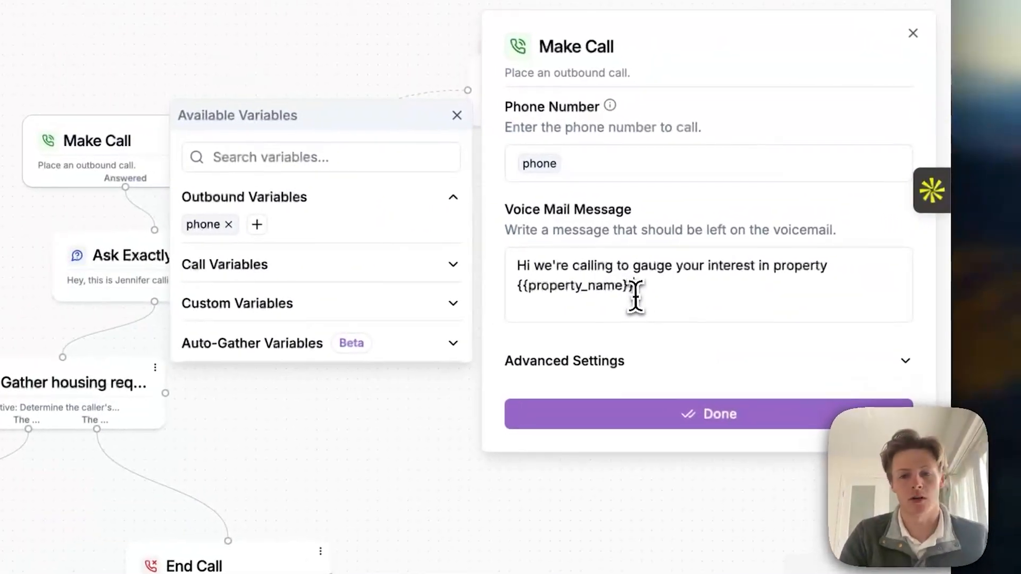
pyautogui.moveTo(635, 292); pyautogui.dragTo(514, 291)
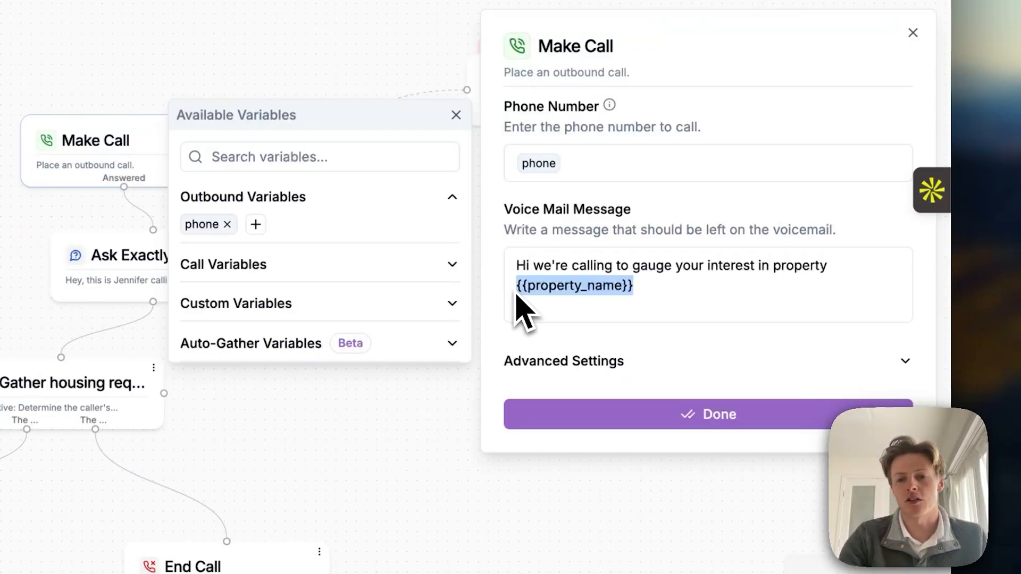
pyautogui.press('BackSpace')
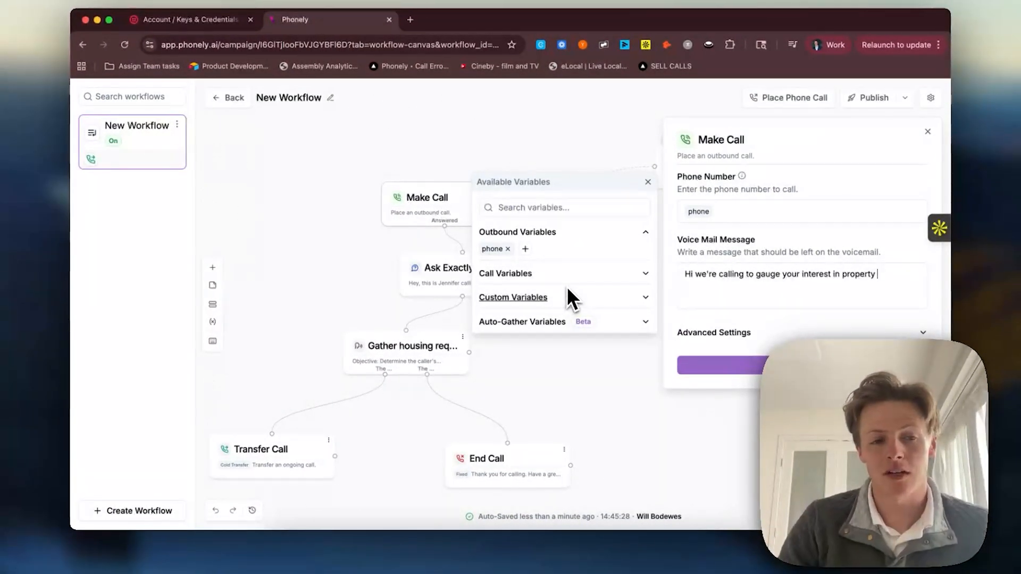
# Create an outbound variable named Property Name, insert it at the end of the voicemail message, and close the Make Call settings.
pyautogui.click(525, 249)
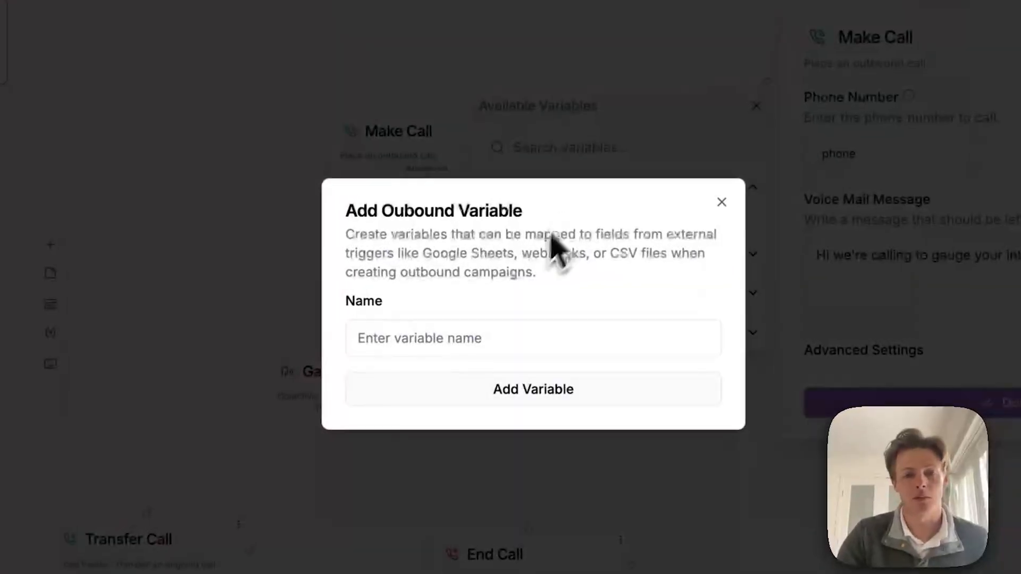
pyautogui.click(445, 339)
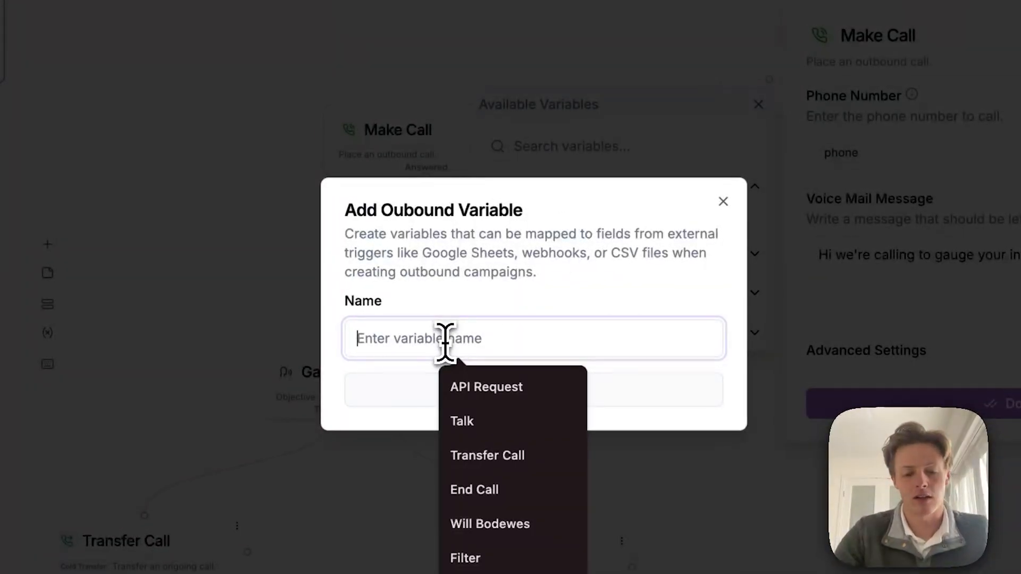
pyautogui.write('Pro')
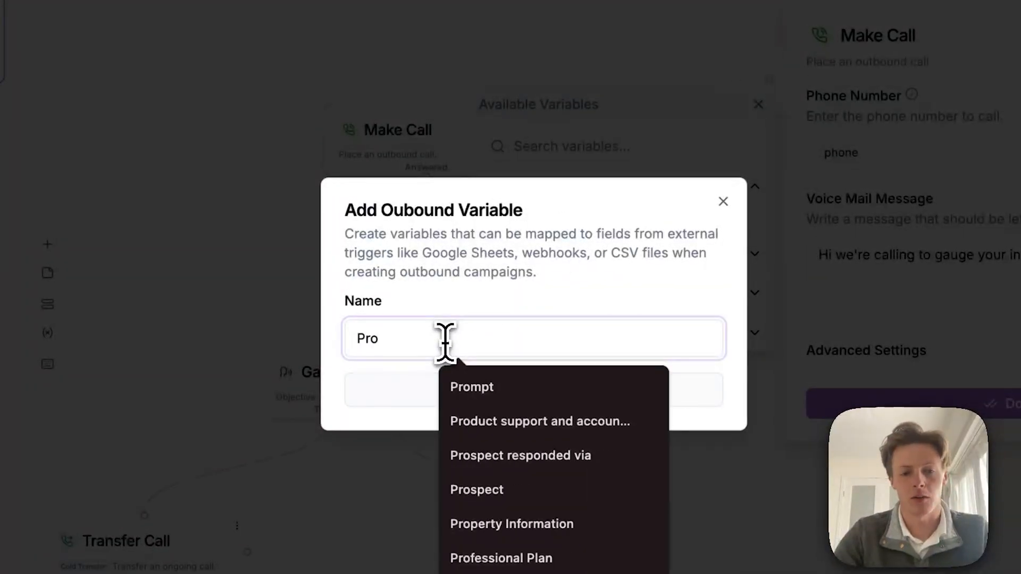
pyautogui.write('perty Name')
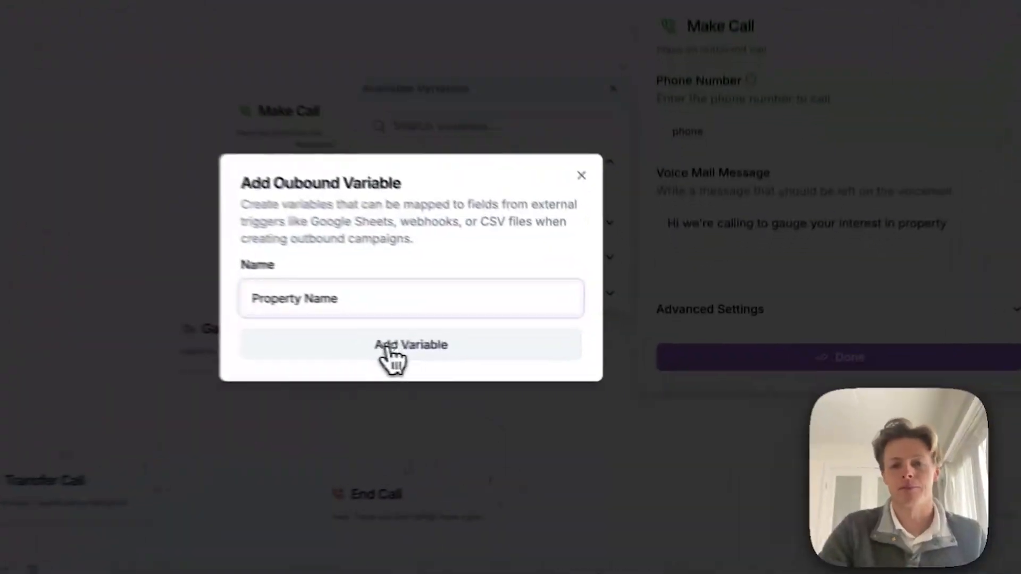
pyautogui.click(499, 357)
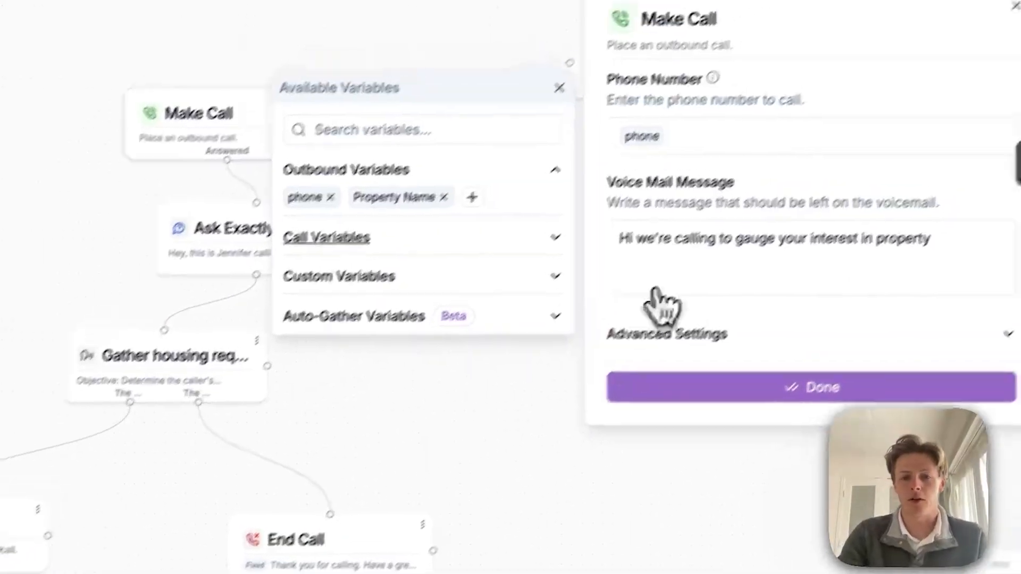
pyautogui.click(406, 197)
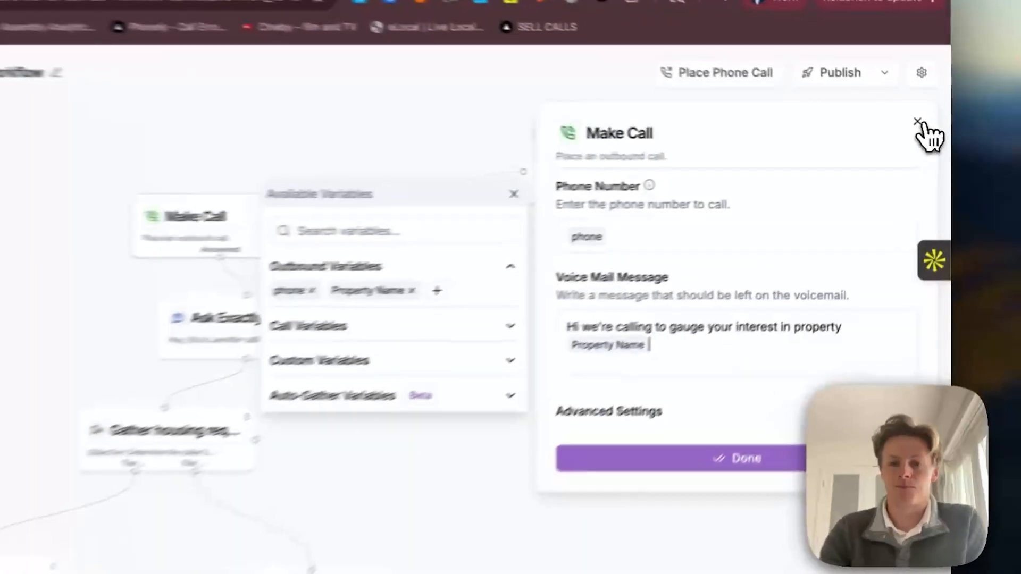
pyautogui.click(927, 131)
# Open the Redial node's settings and examine the retry attempts, Attempt 1's action choices and its Override Voicemail Message option.
pyautogui.moveTo(608, 330); pyautogui.dragTo(560, 241)
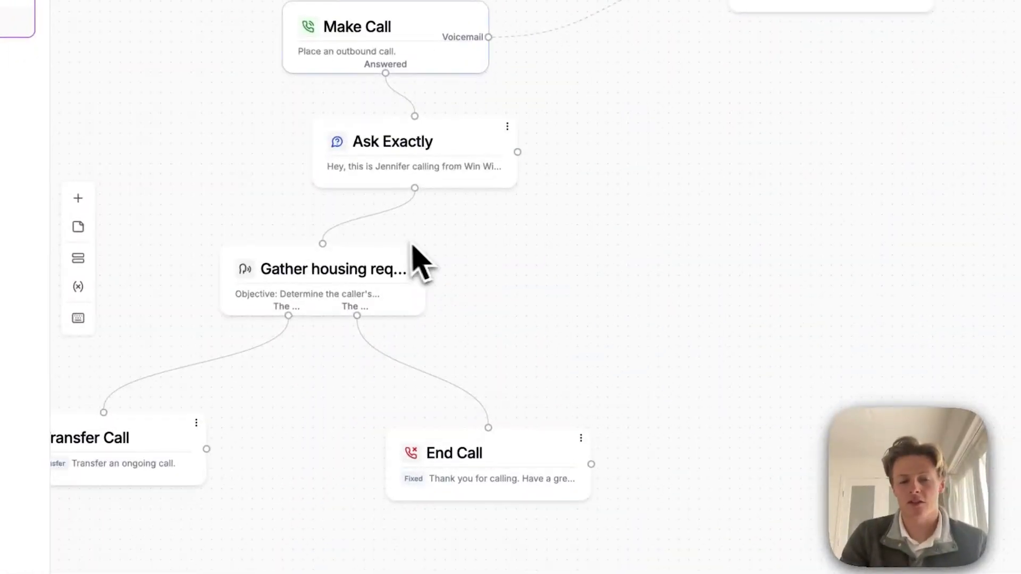
pyautogui.moveTo(489, 266); pyautogui.dragTo(424, 337)
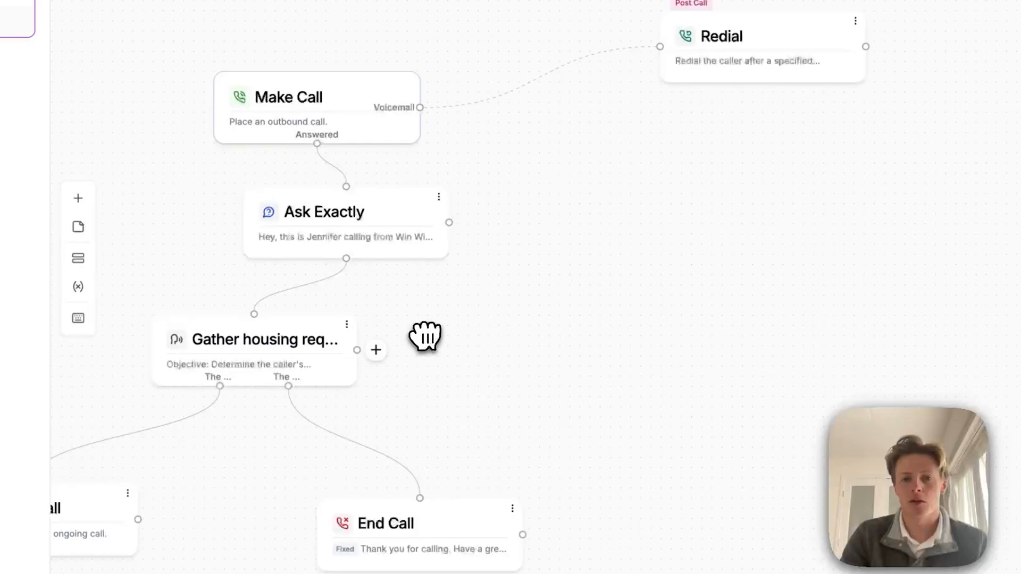
pyautogui.click(608, 204)
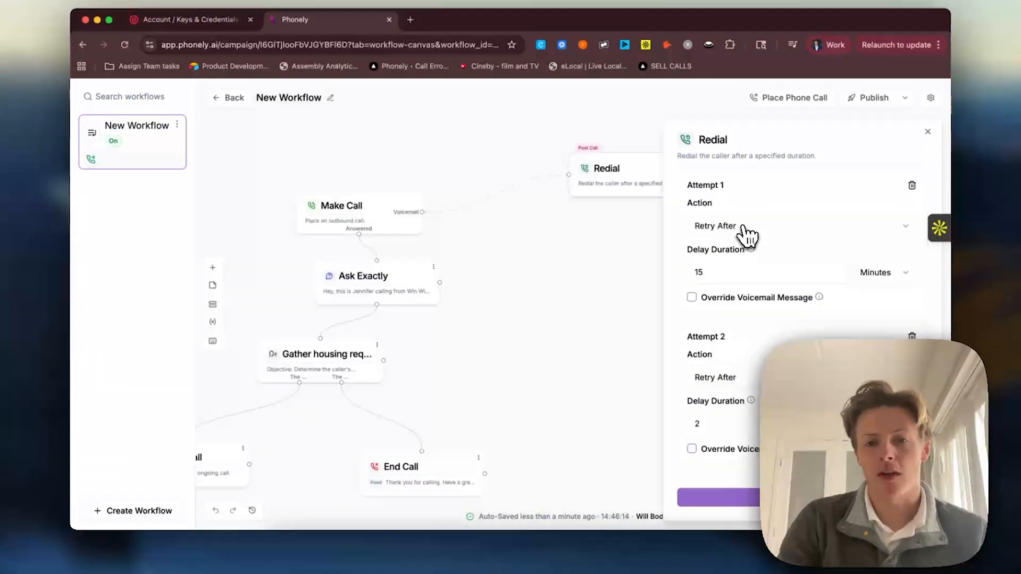
pyautogui.click(746, 229)
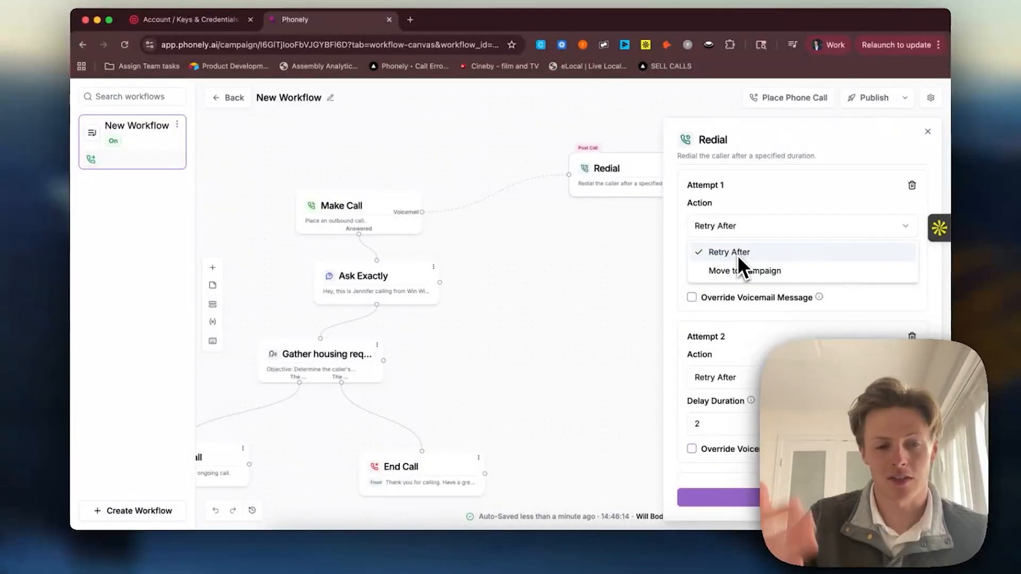
pyautogui.click(692, 299)
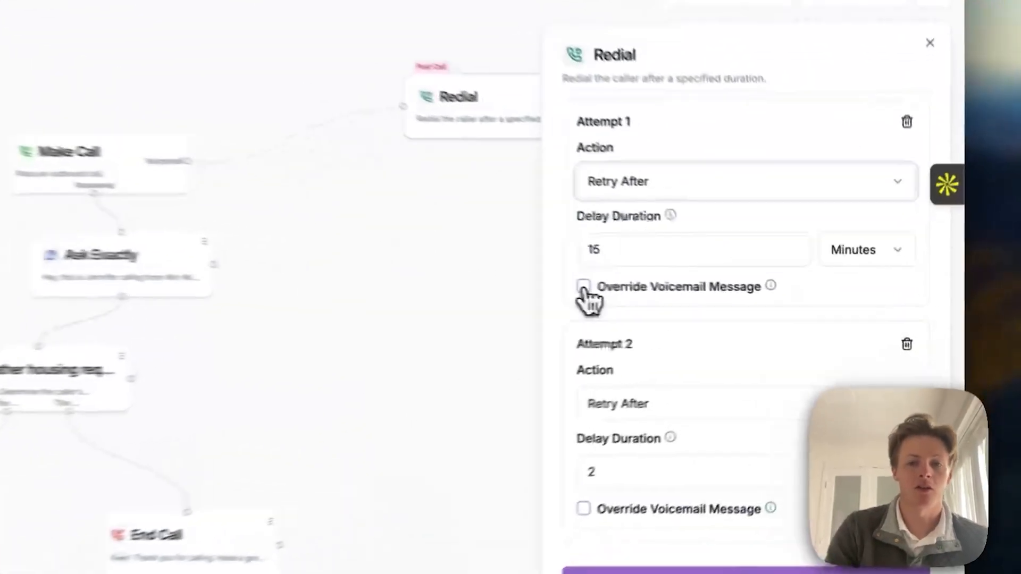
pyautogui.click(583, 287)
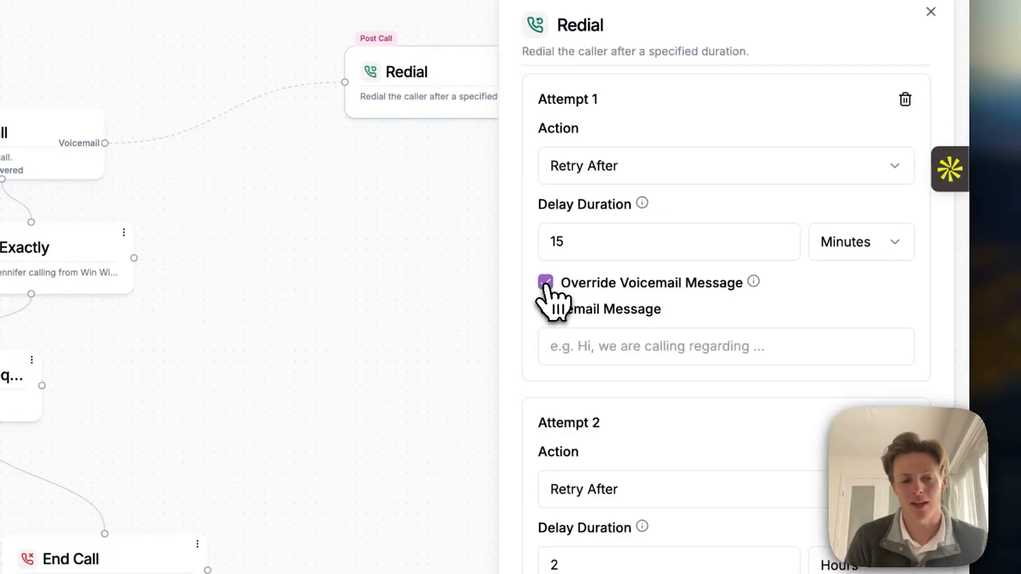
pyautogui.click(545, 284)
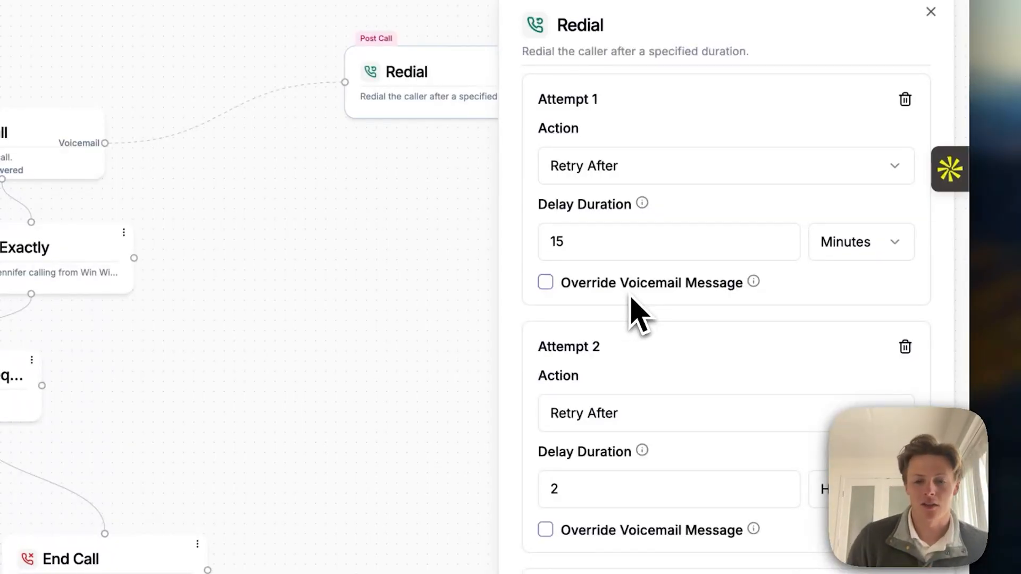
pyautogui.scroll(-3, 630, 296)
pyautogui.scroll(1, 631, 297)
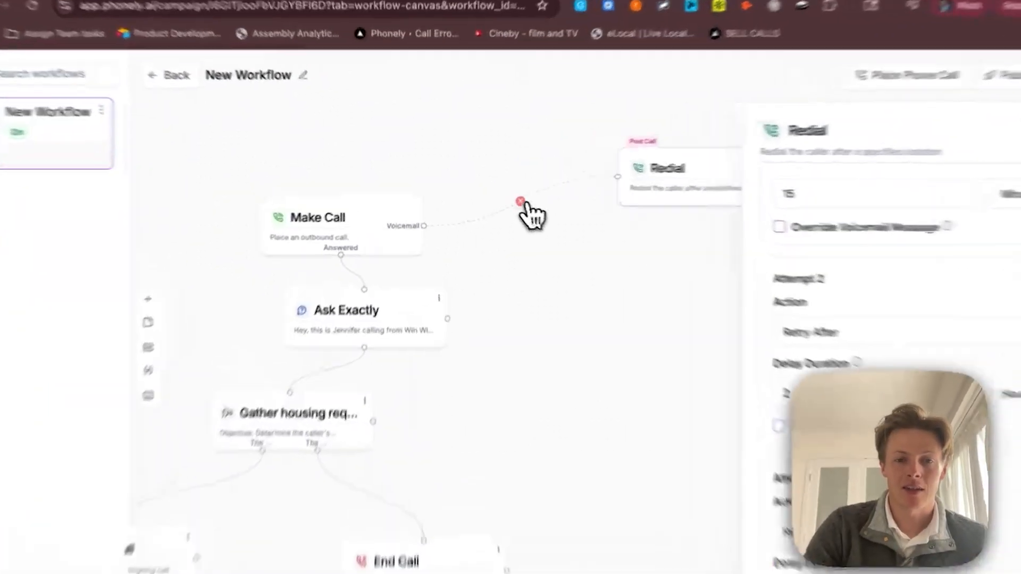
# Remove the link between Make Call's Voicemail output and the Redial node, and choose Redial as the action to connect to that output.
pyautogui.click(496, 195)
pyautogui.click(444, 240)
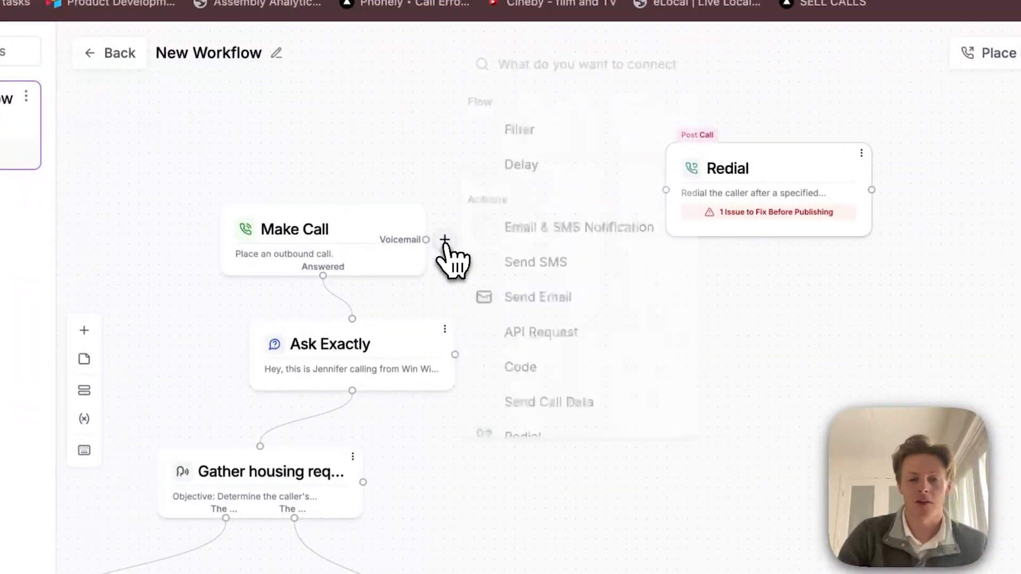
pyautogui.scroll(-5, 531, 297)
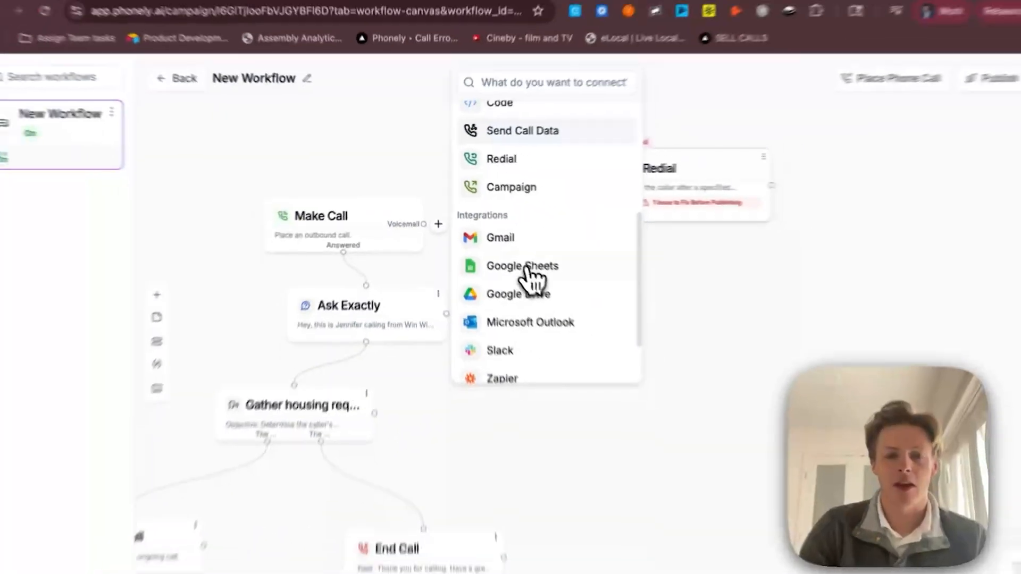
pyautogui.scroll(5, 529, 276)
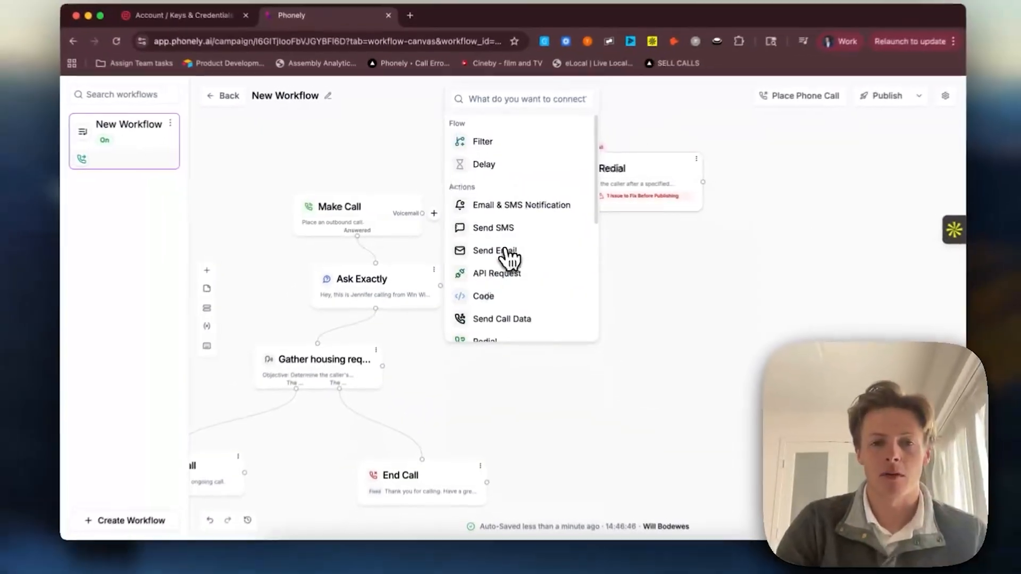
pyautogui.scroll(-1, 526, 296)
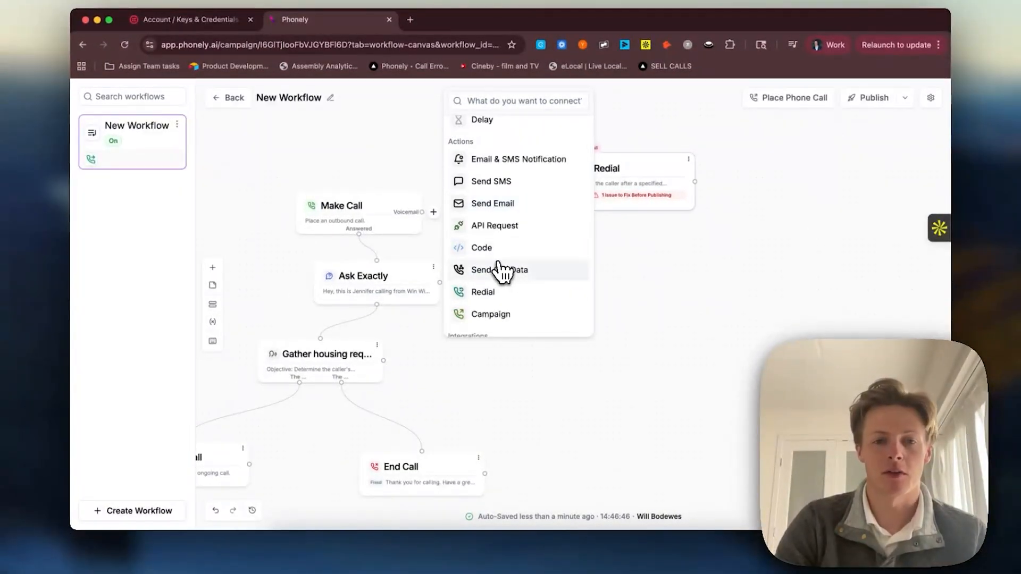
pyautogui.click(495, 293)
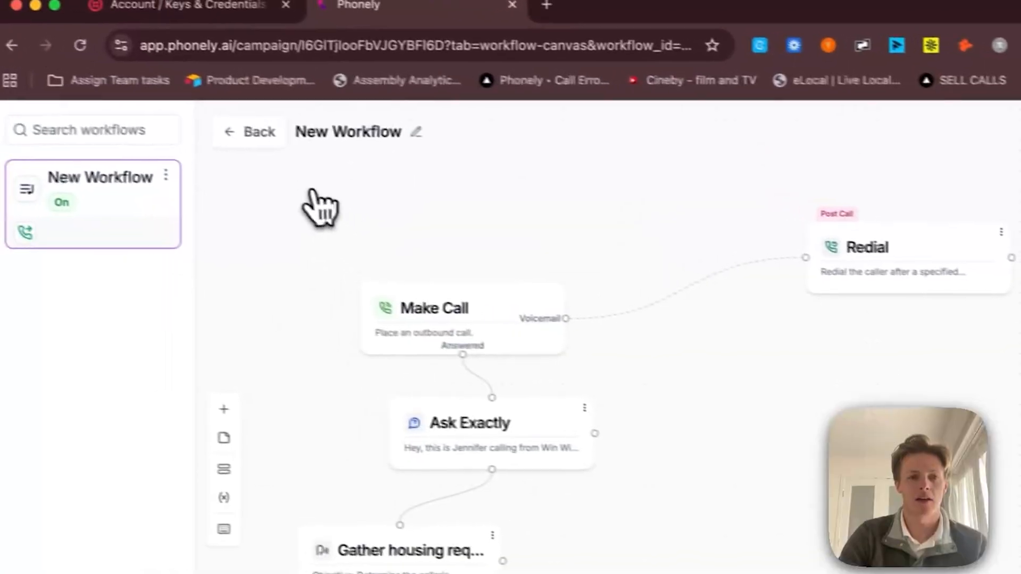
# Reopen New Workflow from the outbound call flows list, rename it Test Flow, and return to the list.
pyautogui.click(292, 140)
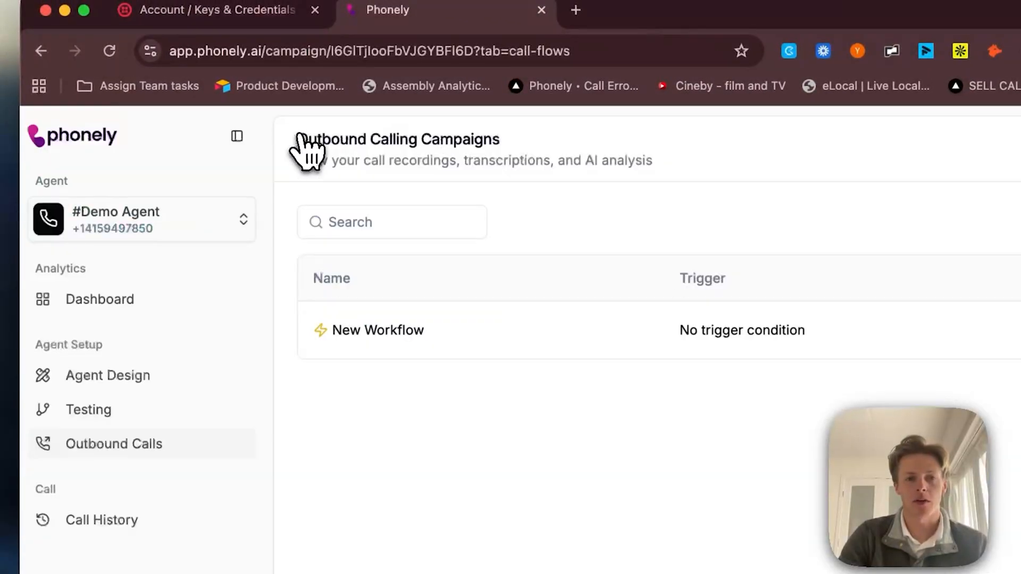
pyautogui.click(396, 334)
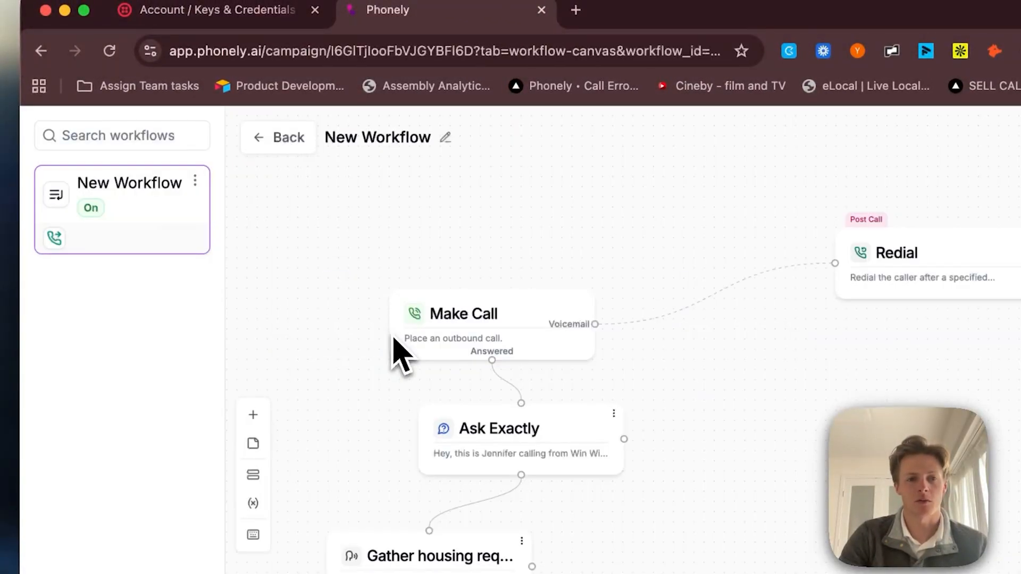
pyautogui.click(445, 137)
pyautogui.write('Test Flow')
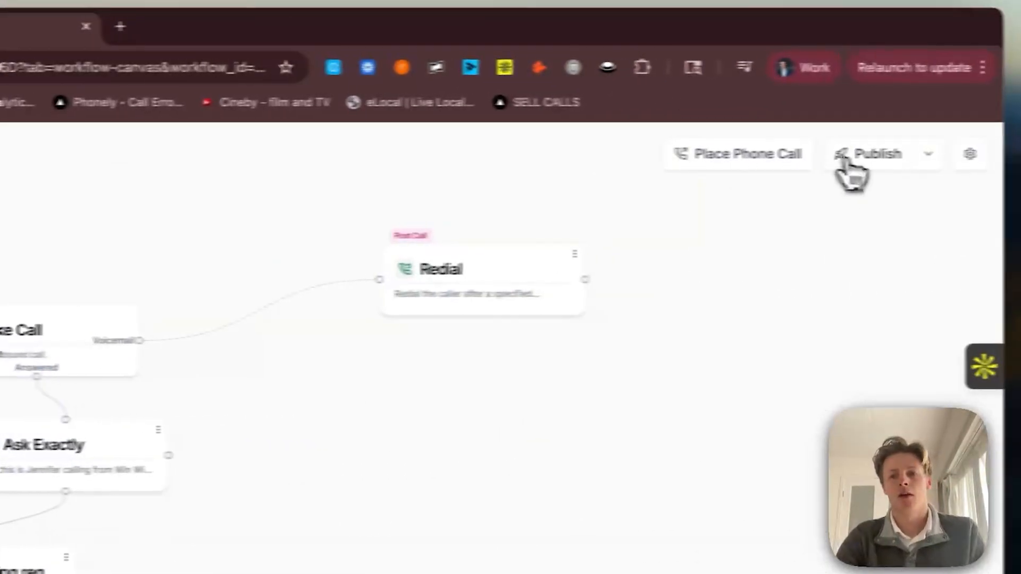
pyautogui.click(166, 140)
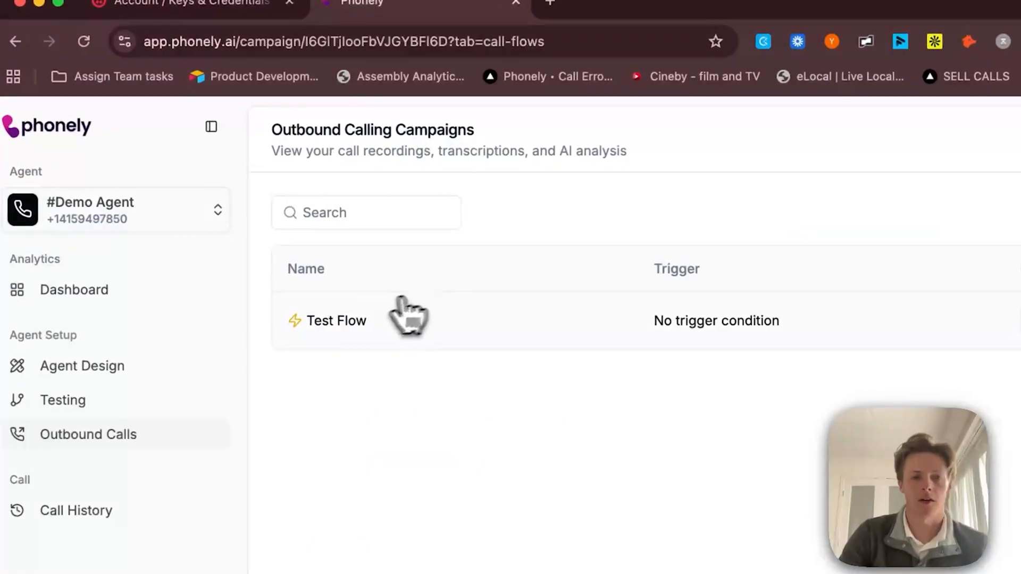
# Create an outbound campaign named Test Campaign with the Lead Qualification use case, and proceed to its phone numbers.
pyautogui.click(852, 167)
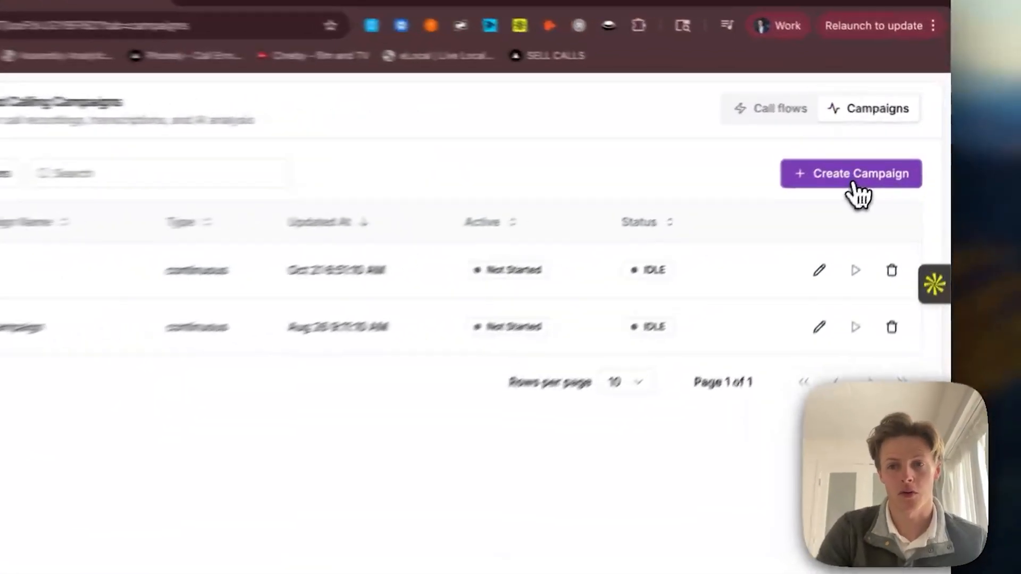
pyautogui.click(854, 185)
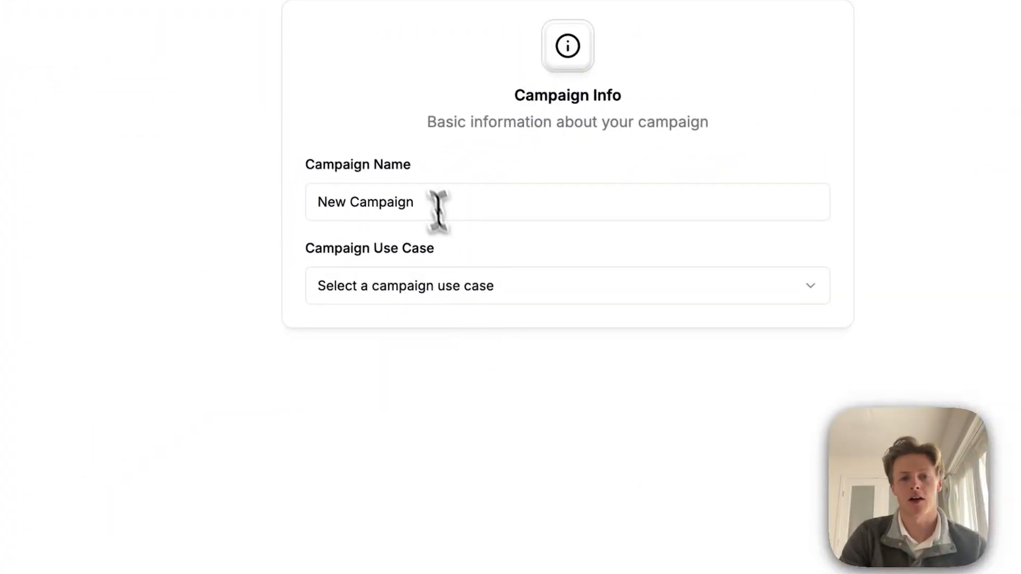
pyautogui.tripleClick(406, 215)
pyautogui.write('Test Campaign')
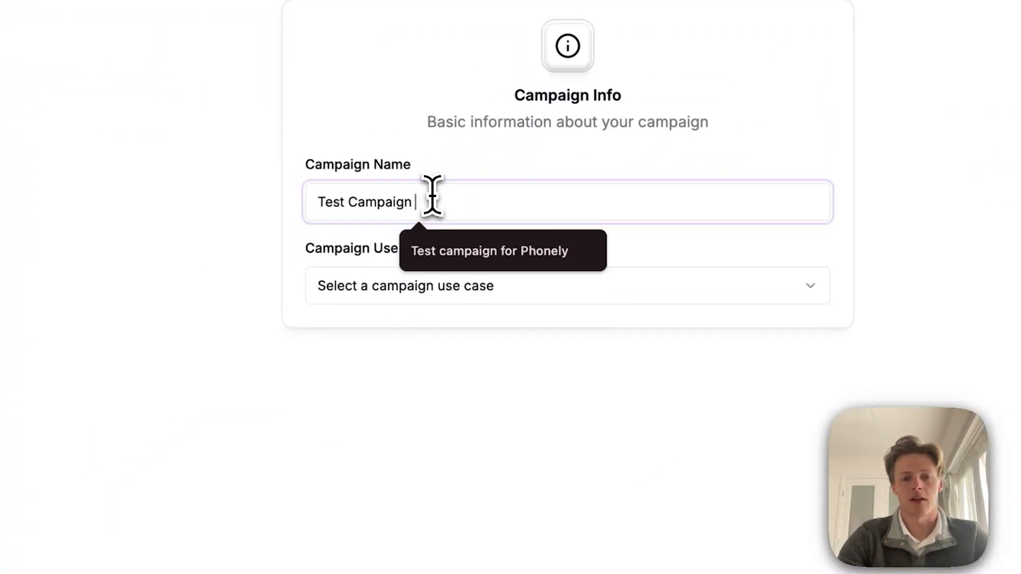
pyautogui.click(733, 282)
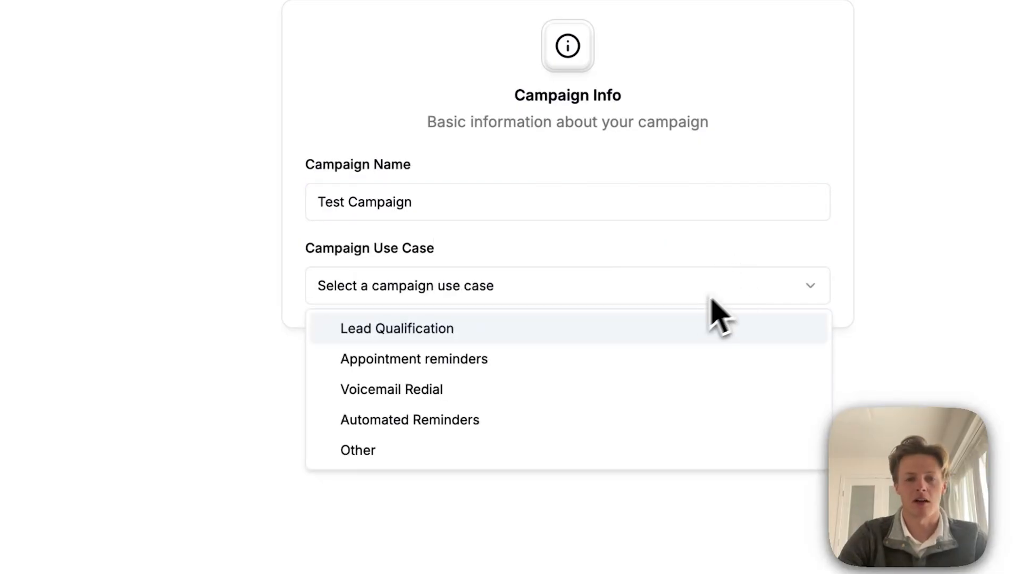
pyautogui.click(657, 325)
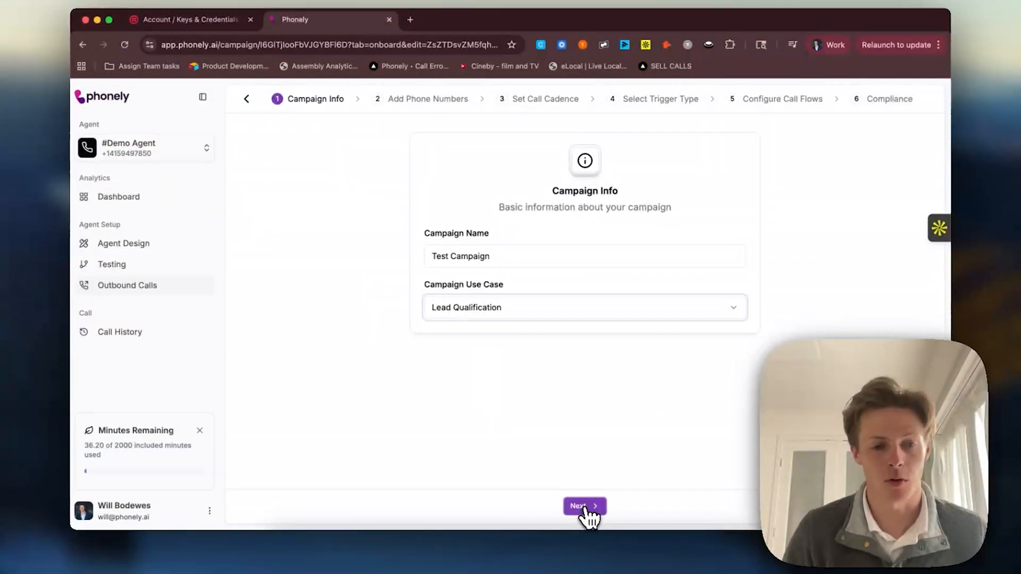
pyautogui.click(584, 506)
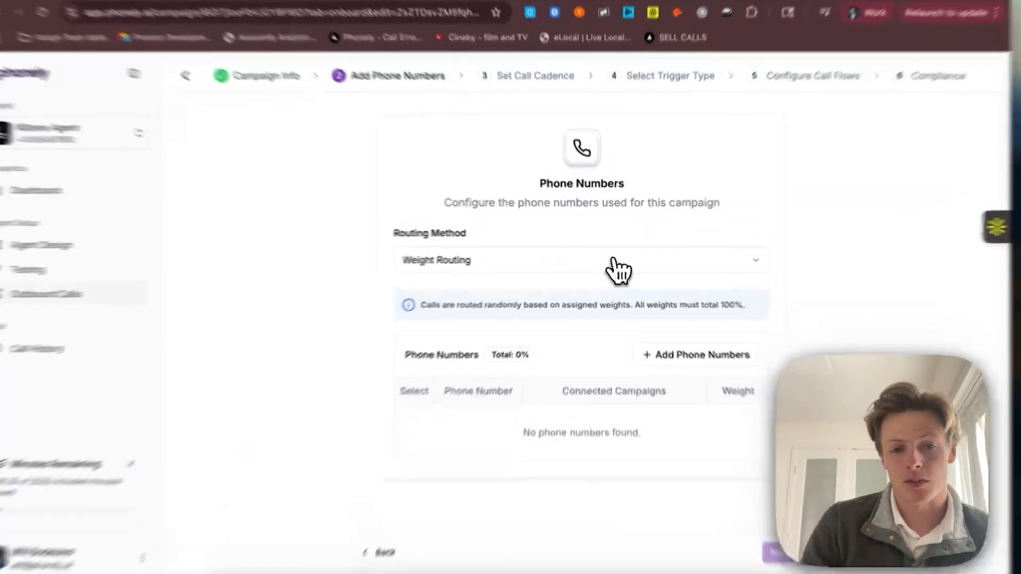
# Examine the campaign's routing method choices and keep Weight Routing.
pyautogui.click(612, 259)
pyautogui.click(512, 258)
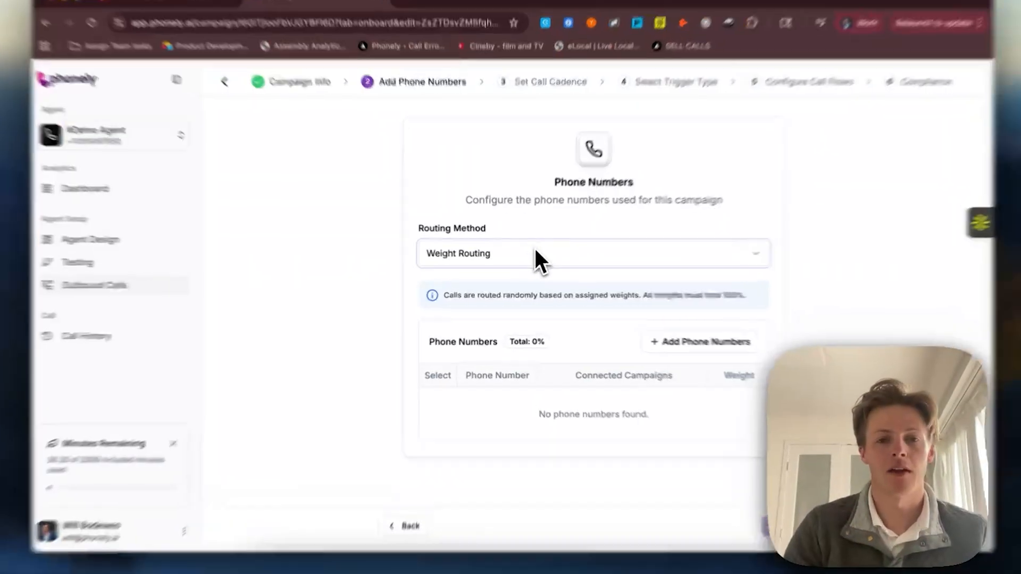
pyautogui.click(532, 256)
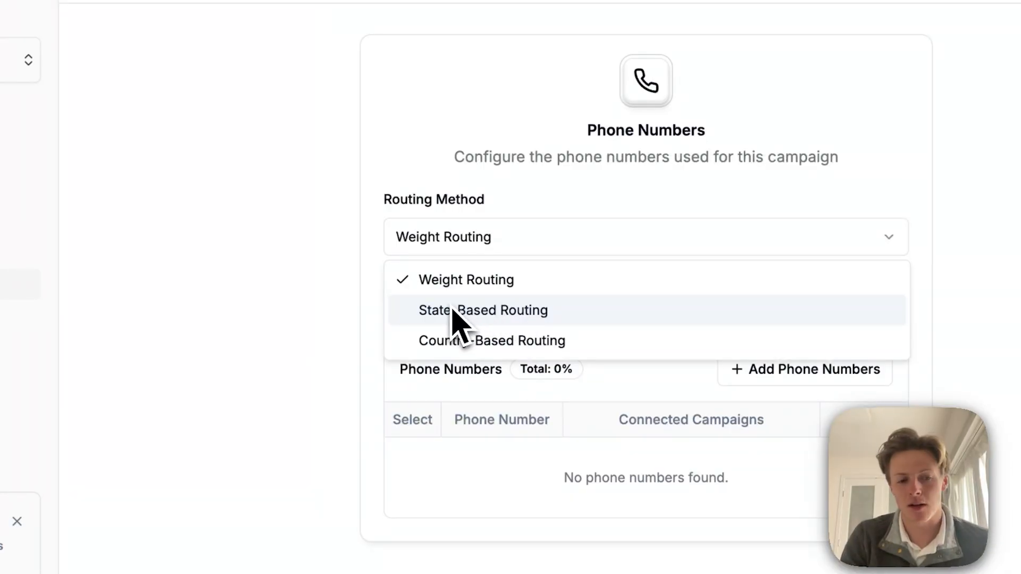
pyautogui.click(531, 230)
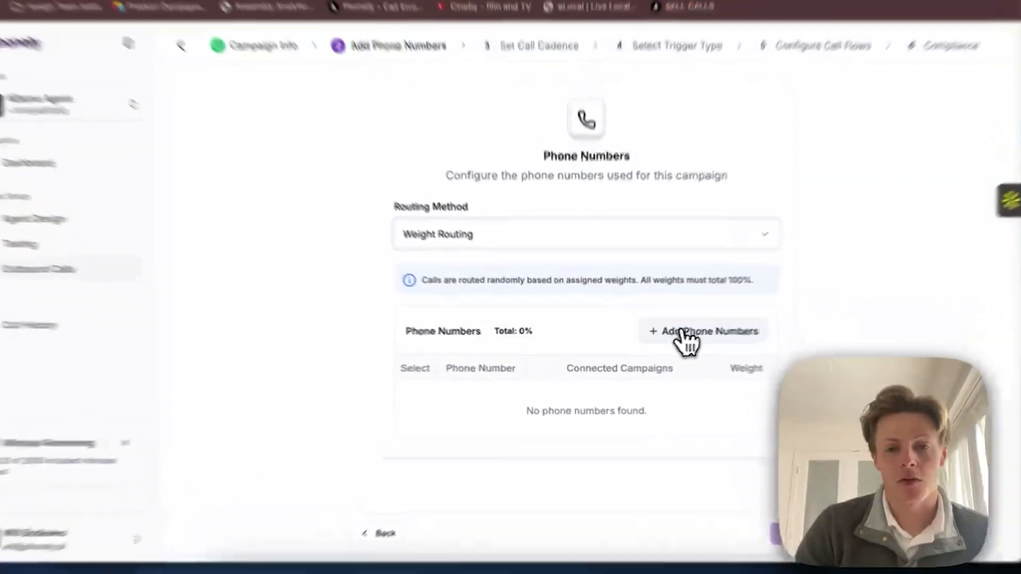
# Open the Twilio number import for the campaign, then switch to the Twilio console and view API keys & tokens.
pyautogui.click(674, 340)
pyautogui.click(289, 366)
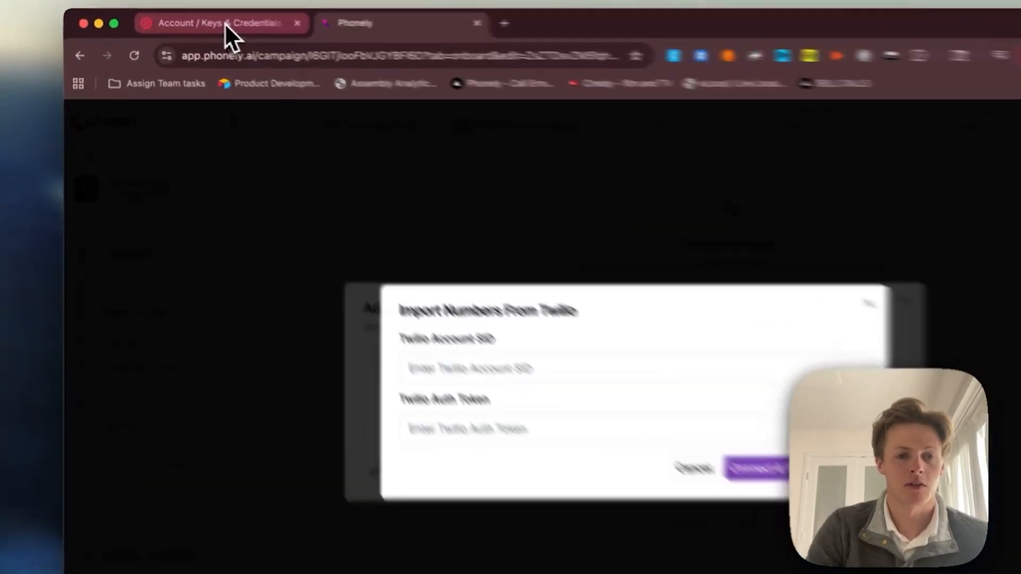
pyautogui.click(199, 21)
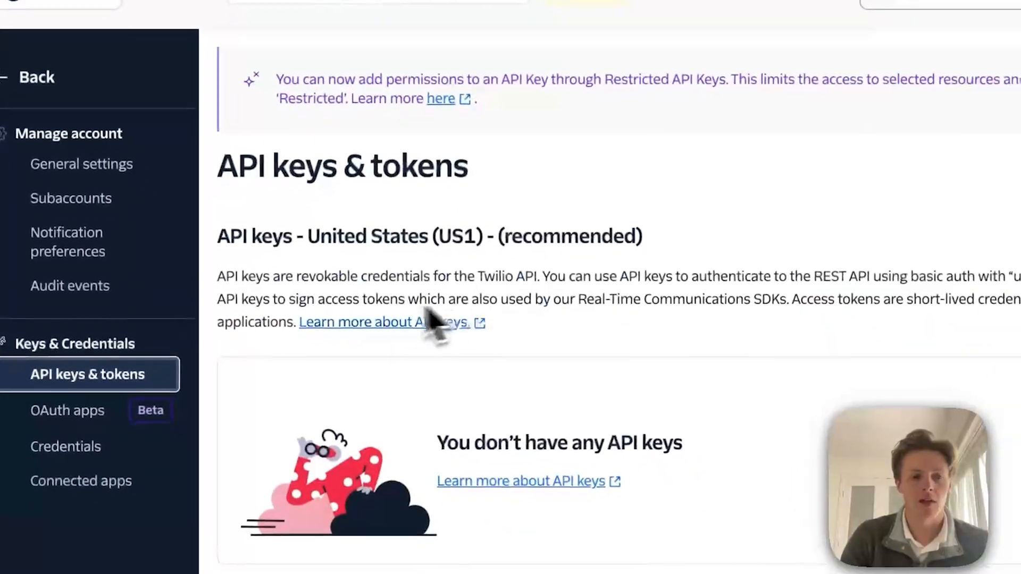
pyautogui.scroll(-3, 405, 494)
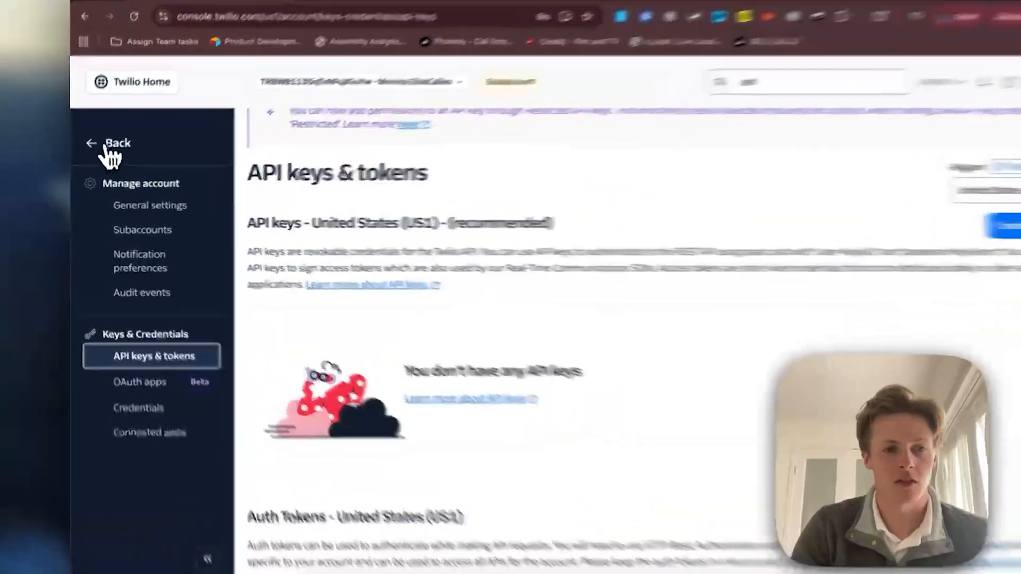
# Return to the Twilio account dashboard, search the console for "sid", and view the auth tokens under API keys & tokens.
pyautogui.click(109, 146)
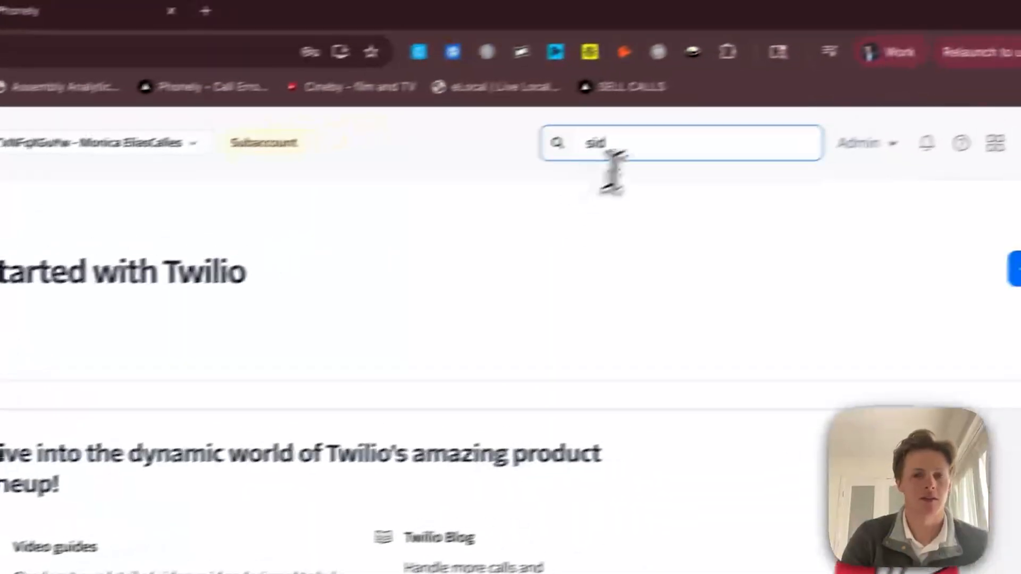
pyautogui.click(683, 144)
pyautogui.press('BackSpace')
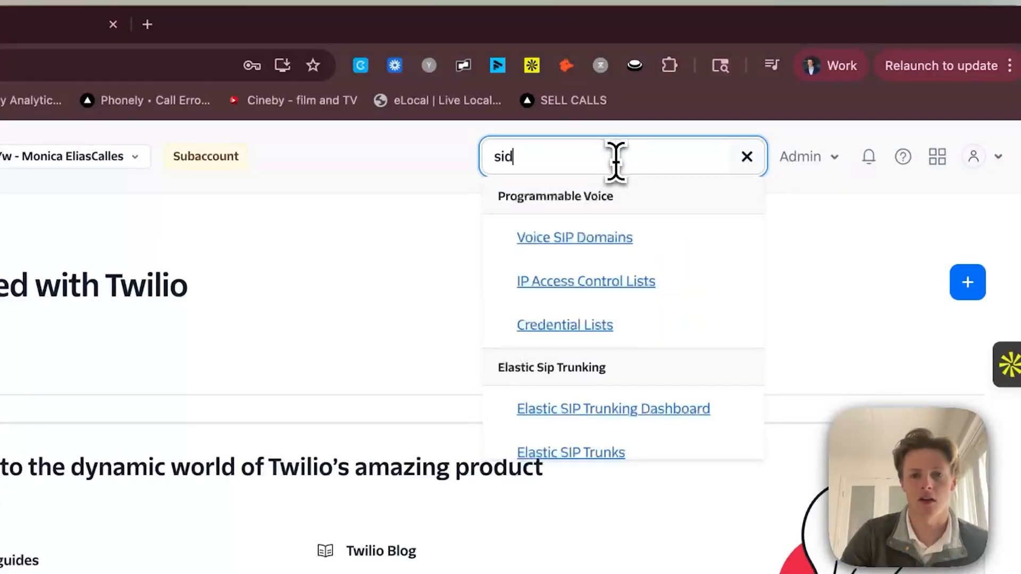
pyautogui.click(598, 242)
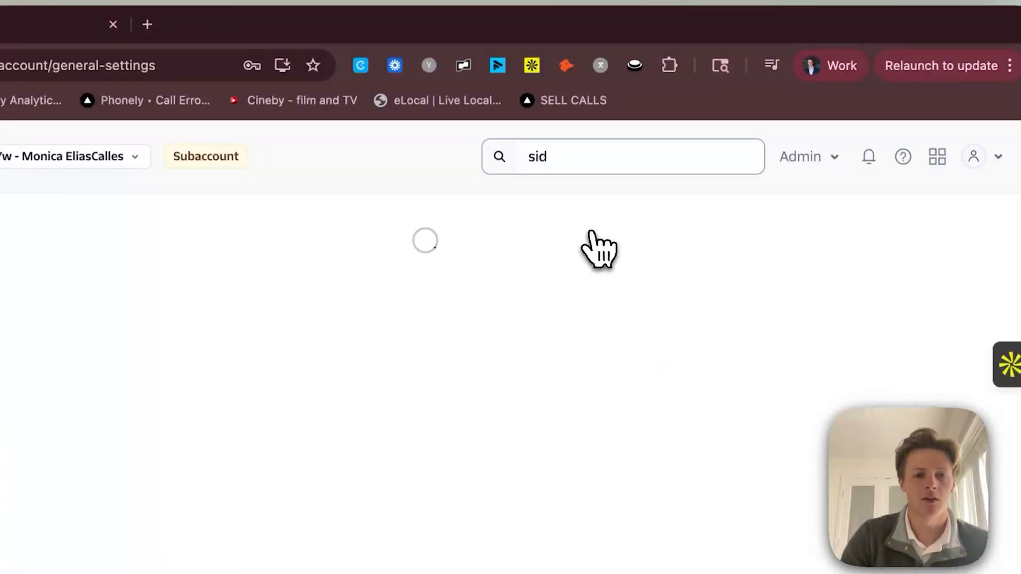
pyautogui.click(191, 286)
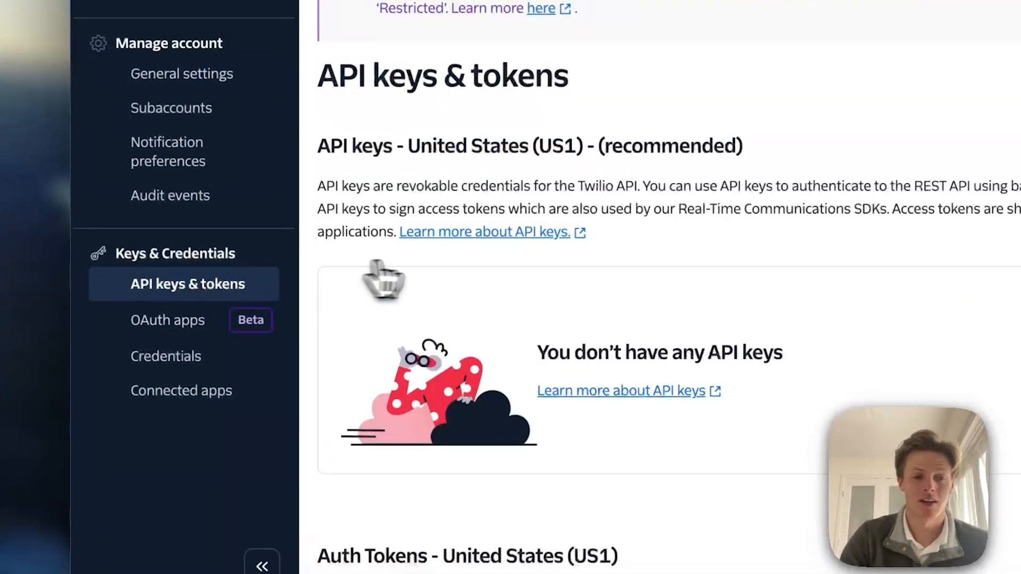
pyautogui.scroll(-10, 383, 279)
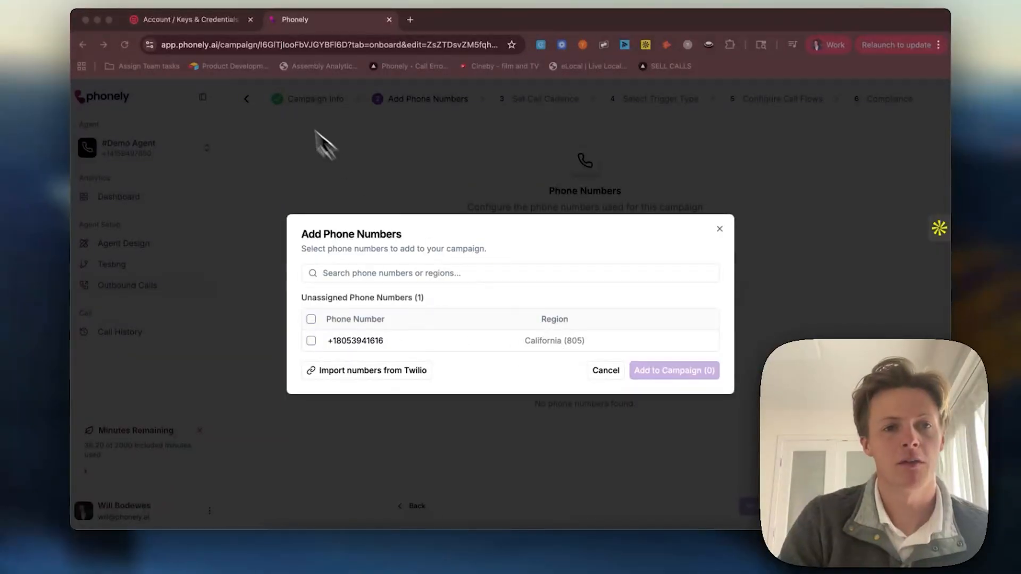
# Switch to the Twilio console and open the Buy a Number page for United States (US1) phone numbers.
pyautogui.click(189, 20)
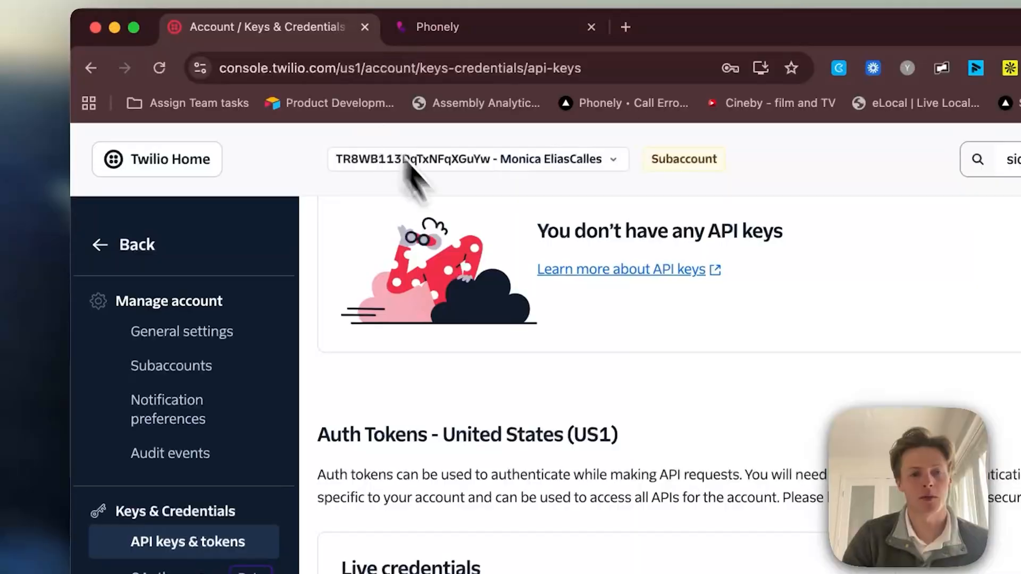
pyautogui.scroll(7, 547, 342)
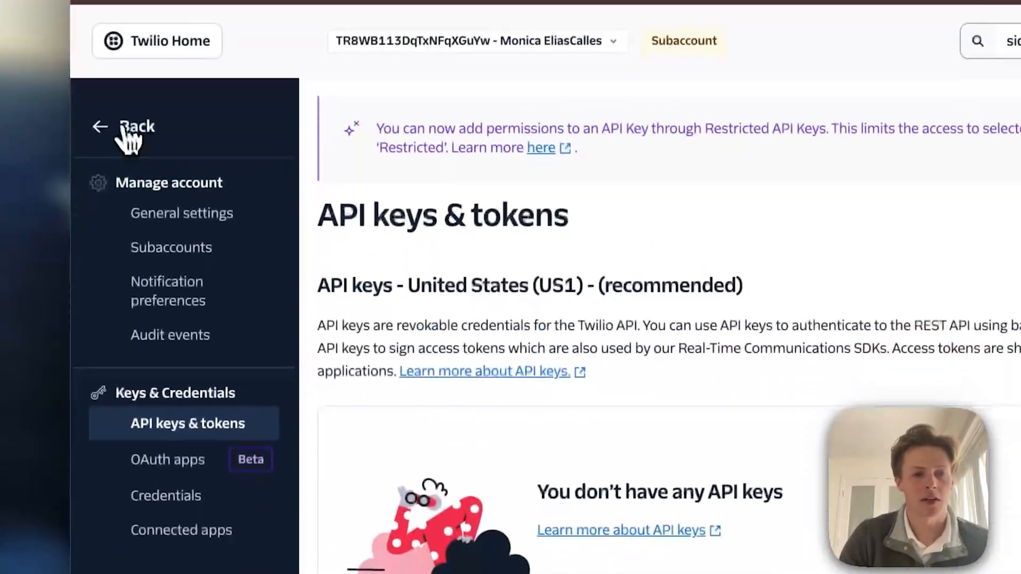
pyautogui.click(124, 129)
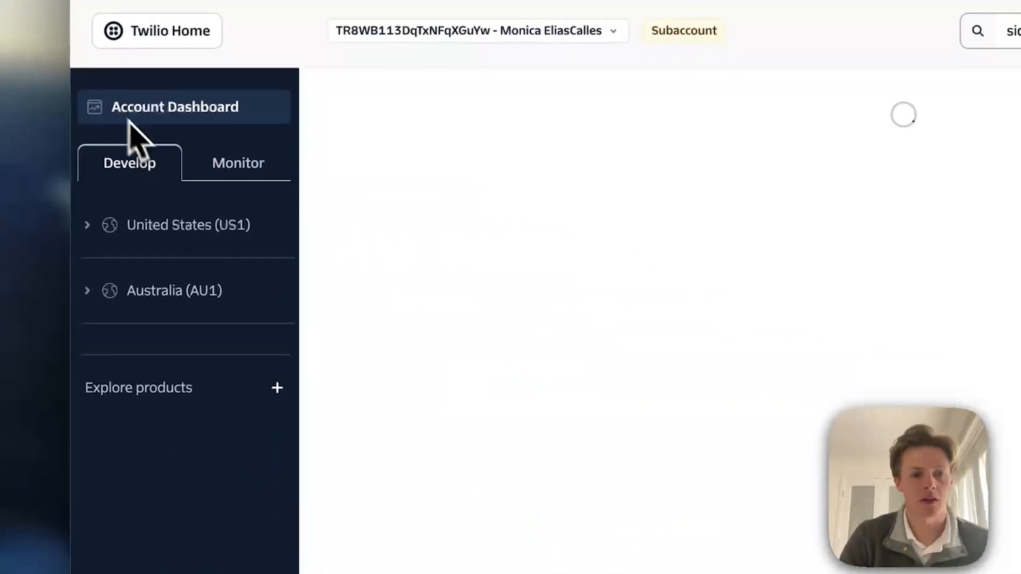
pyautogui.click(165, 234)
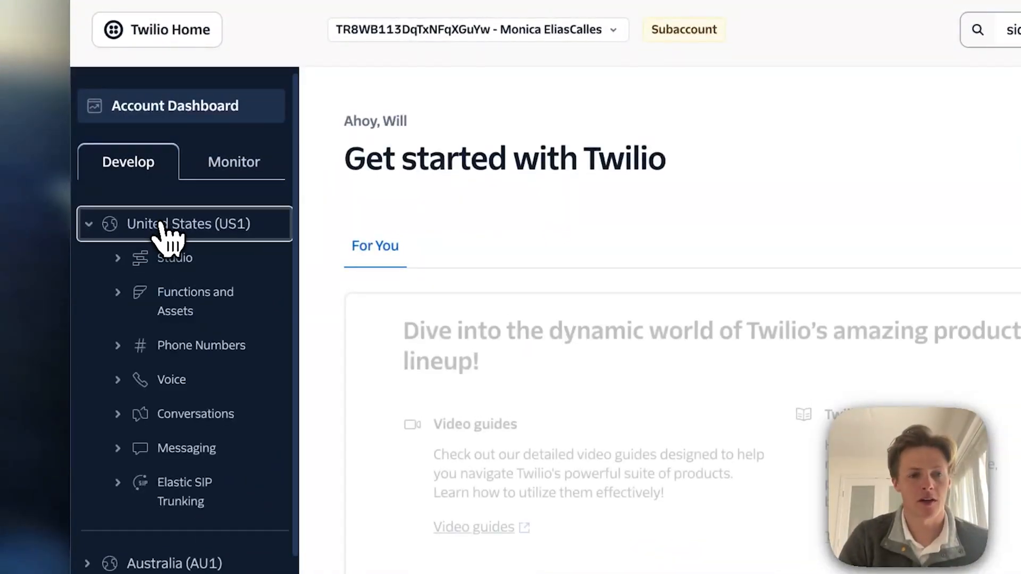
pyautogui.scroll(-3, 161, 229)
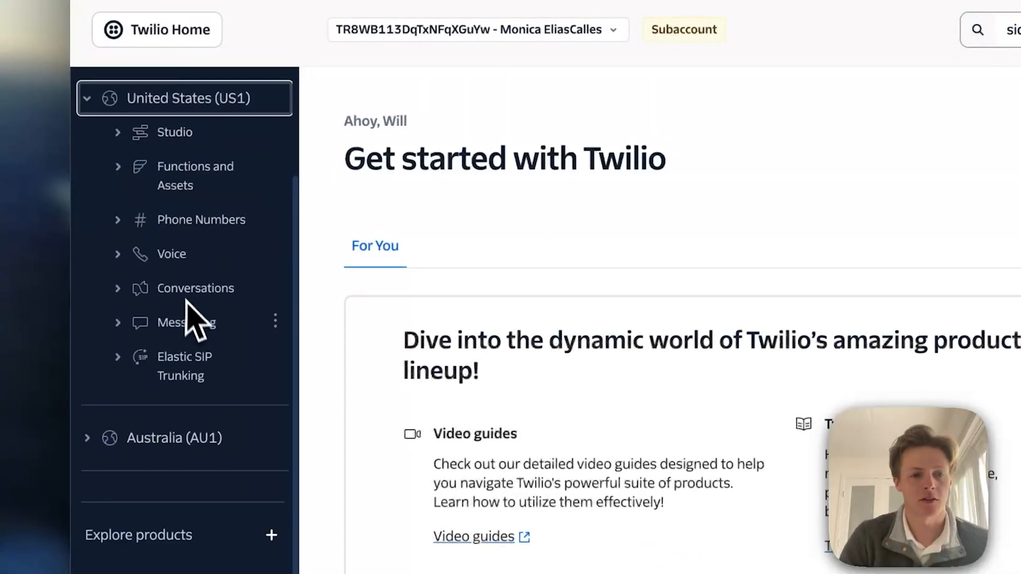
pyautogui.scroll(2, 198, 212)
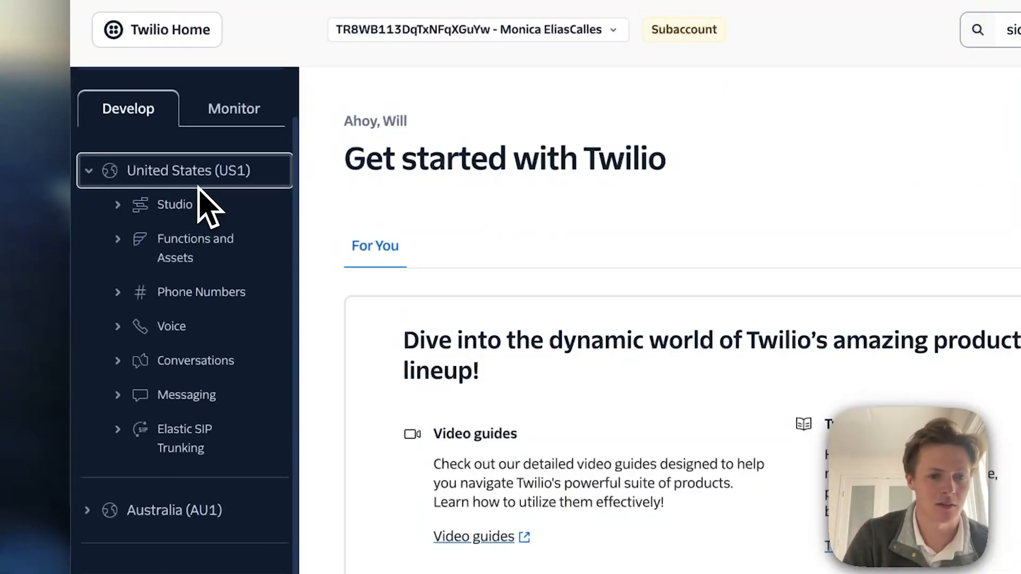
pyautogui.click(201, 293)
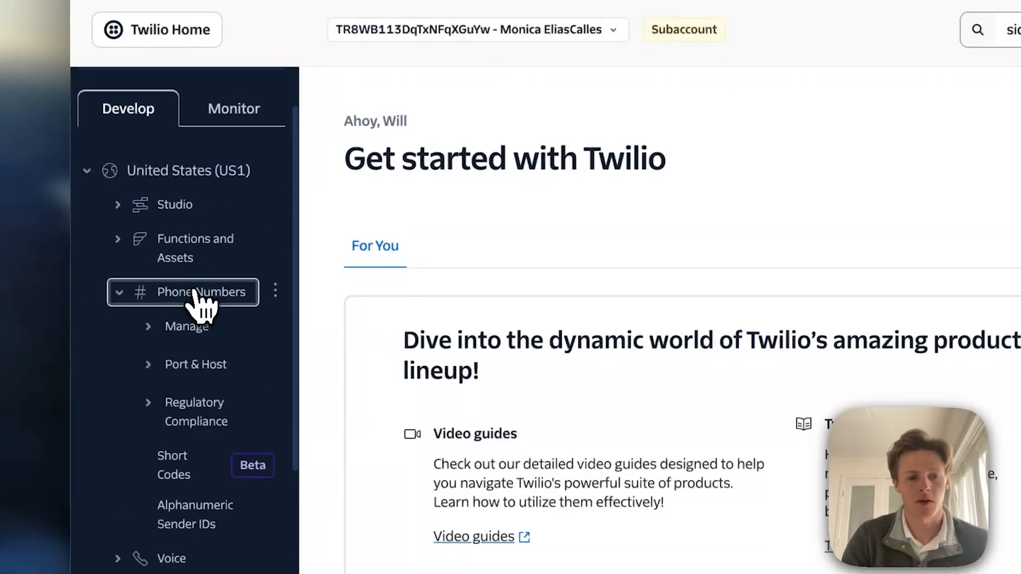
pyautogui.click(210, 326)
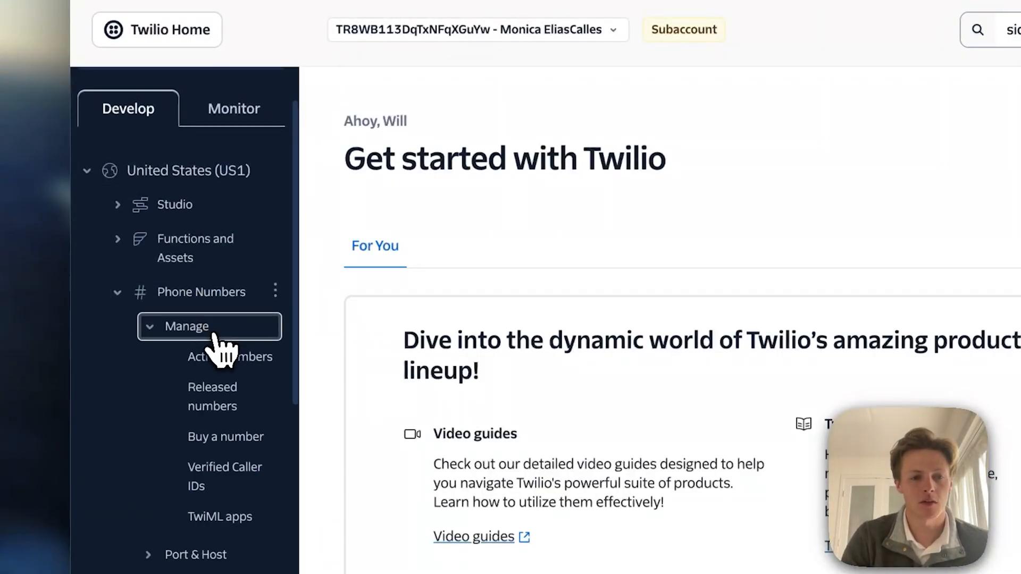
pyautogui.scroll(-2, 245, 404)
pyautogui.click(239, 349)
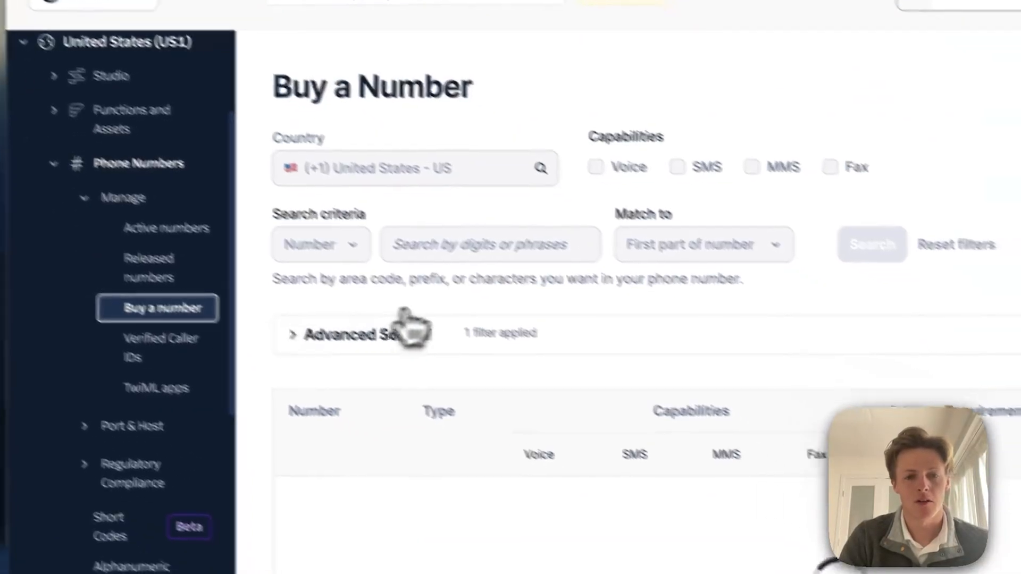
# Buy the local phone number for Barnegat, NJ, agreeing to the emergency calling terms and conditions, and dismiss the routing notice.
pyautogui.scroll(-3, 495, 318)
pyautogui.scroll(2, 525, 316)
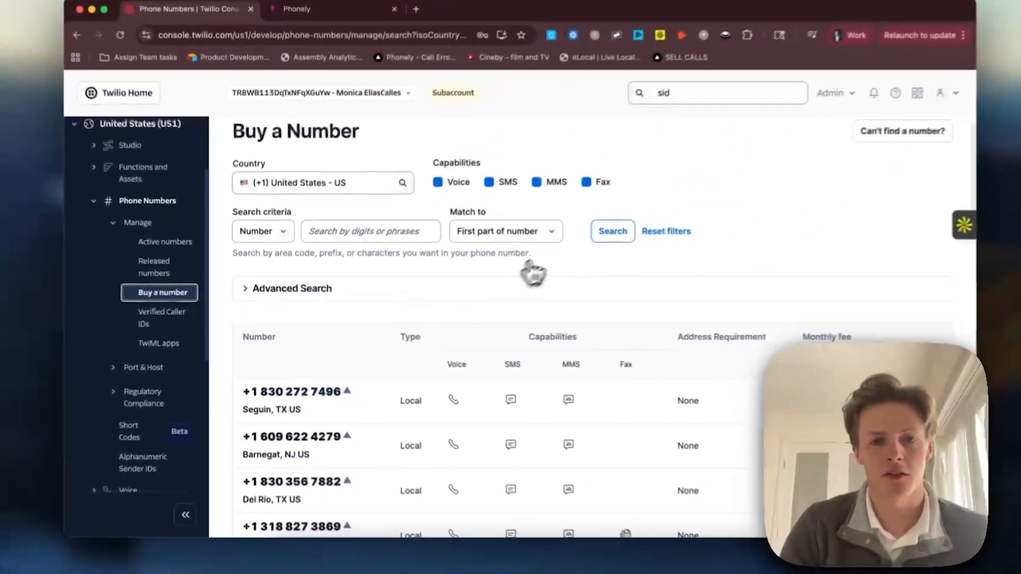
pyautogui.scroll(-3, 463, 234)
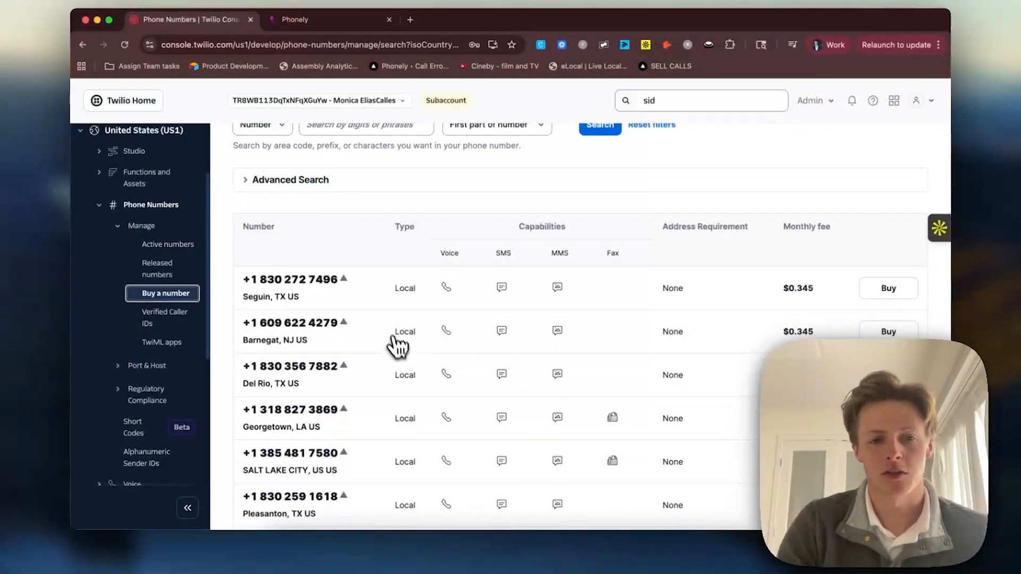
pyautogui.click(887, 331)
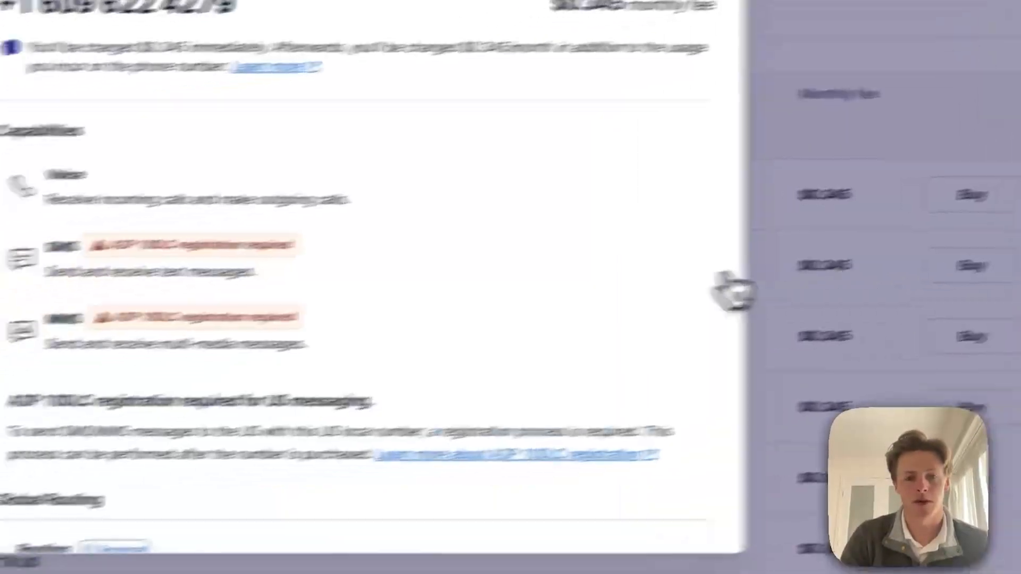
pyautogui.scroll(-5, 585, 308)
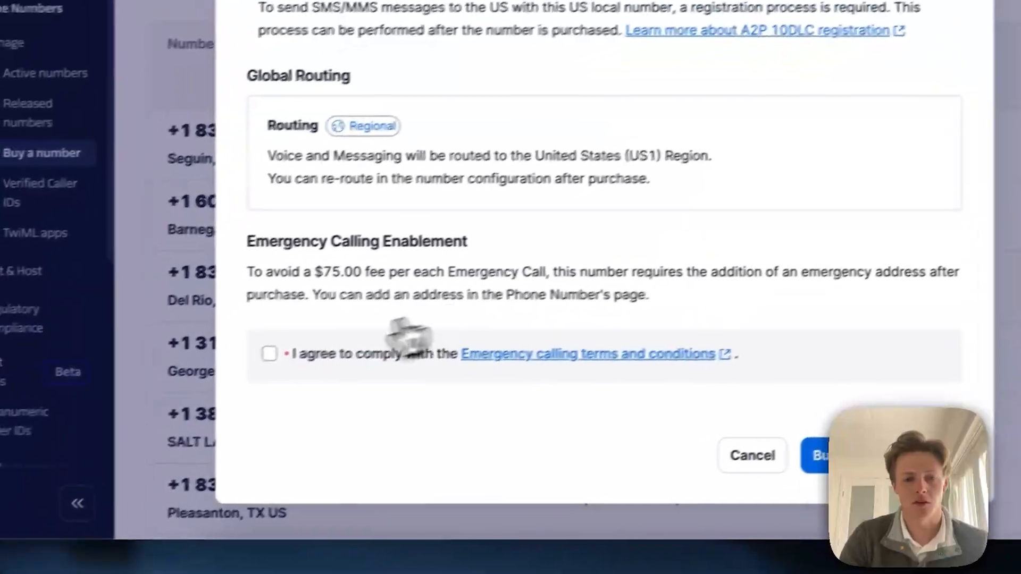
pyautogui.click(269, 354)
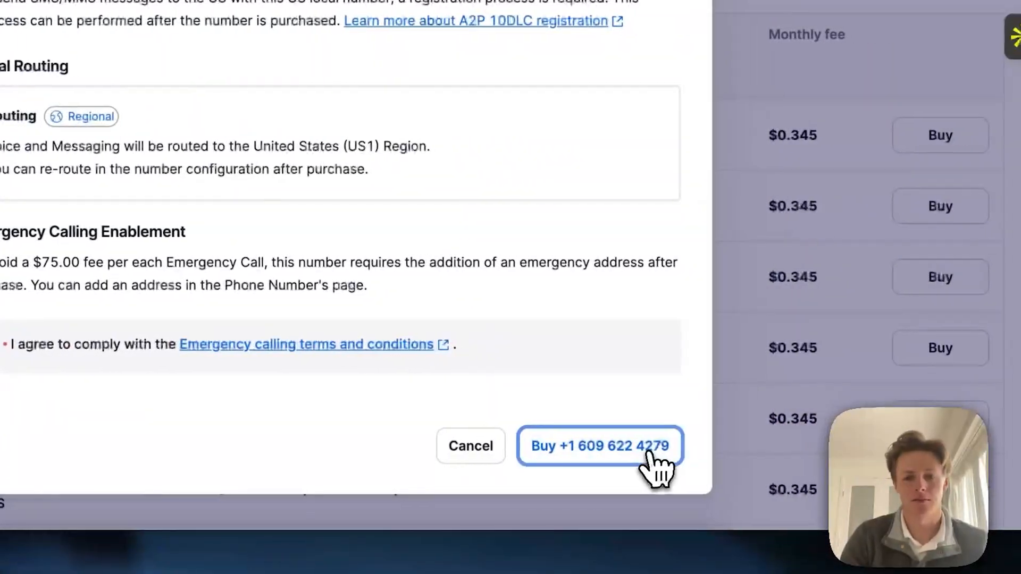
pyautogui.click(644, 456)
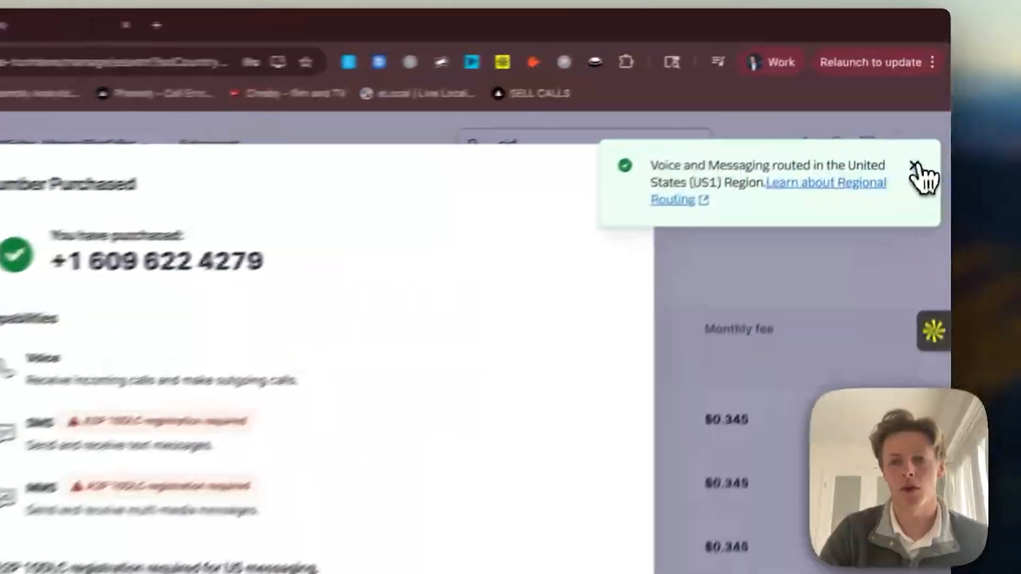
pyautogui.click(926, 115)
# Switch to Phonely and add the New Jersey (609) phone number to the campaign.
pyautogui.click(325, 20)
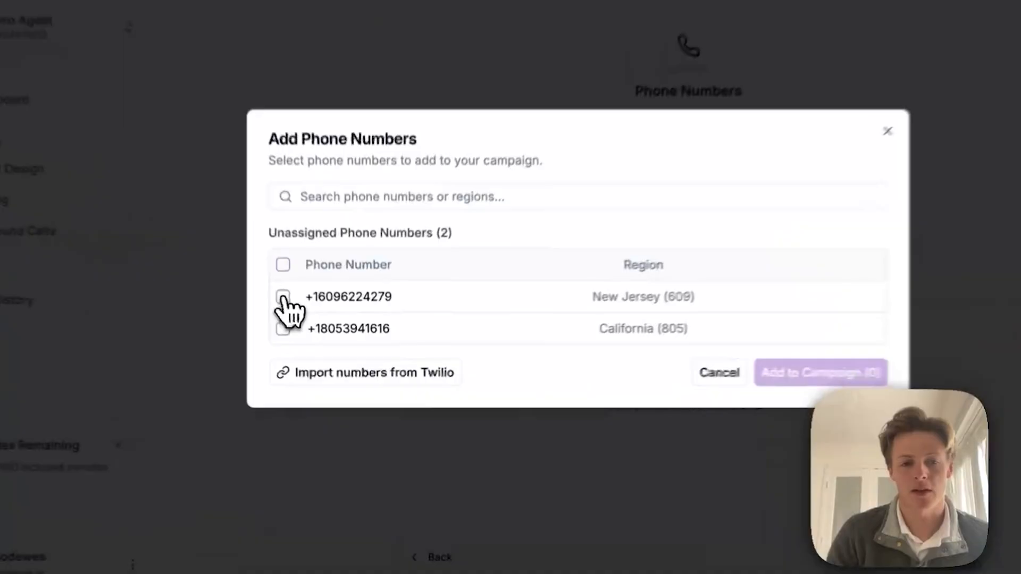
pyautogui.click(311, 330)
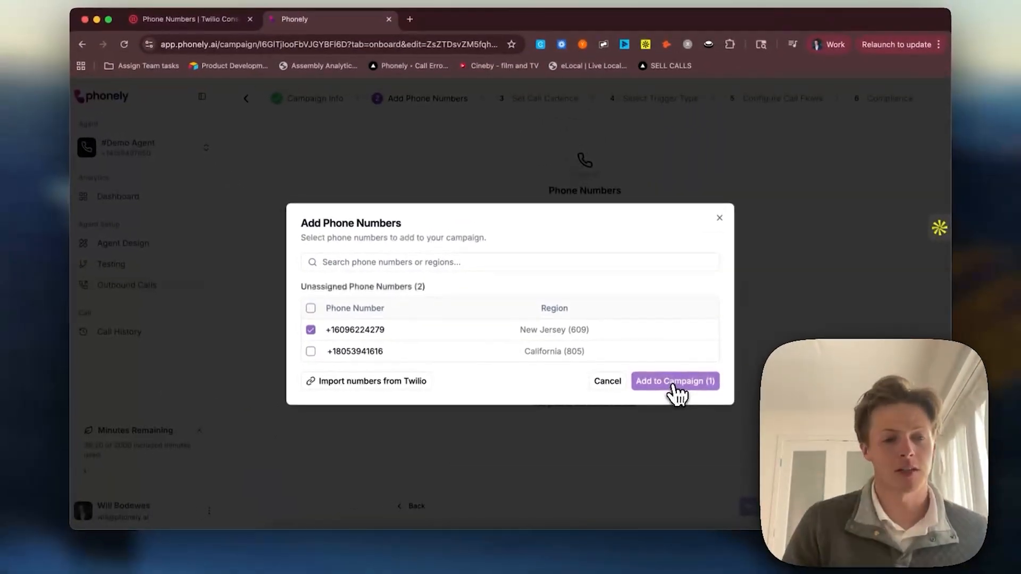
pyautogui.click(672, 386)
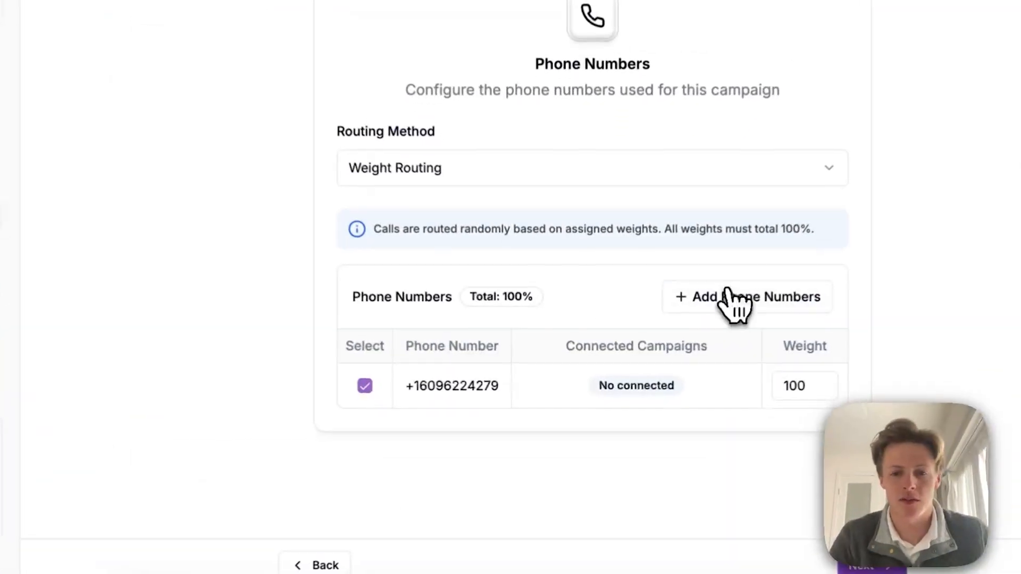
# Add the California (805) phone number to the campaign as well and open its weight for editing.
pyautogui.click(672, 337)
pyautogui.click(147, 299)
pyautogui.click(747, 350)
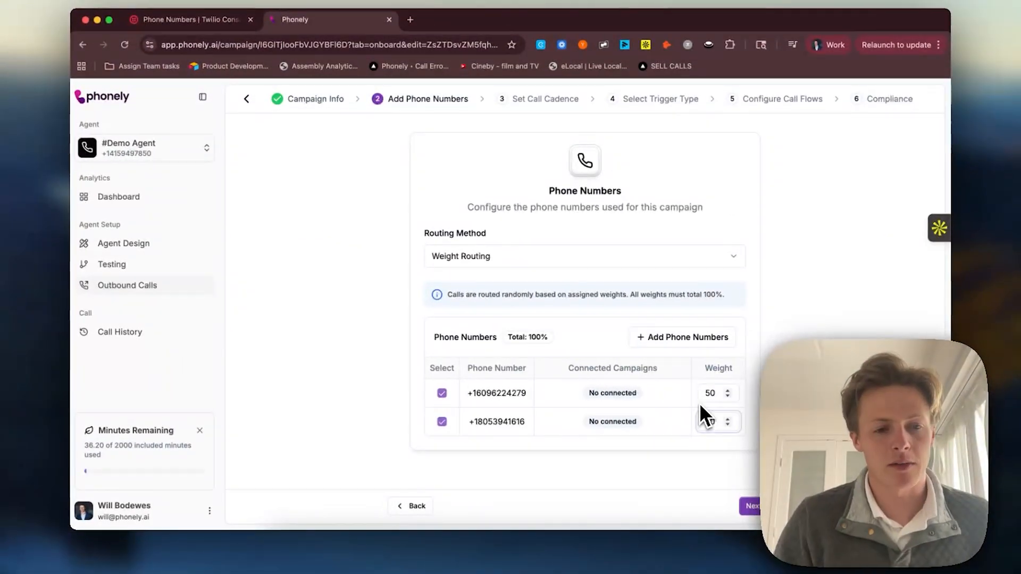
pyautogui.click(700, 419)
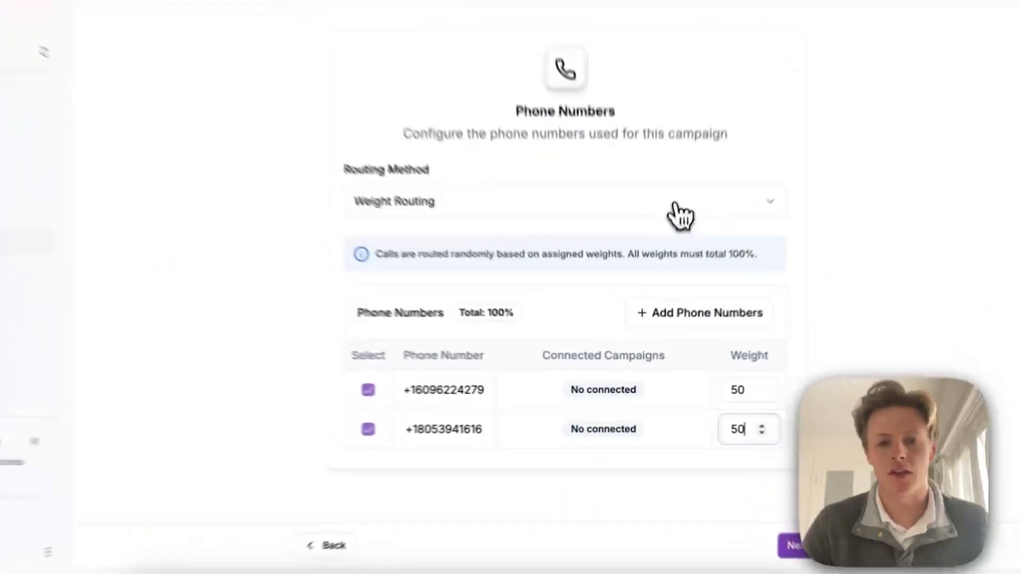
# Check the routing method choices for the campaign's phone numbers, keep Weight Routing, and continue to the call cadence.
pyautogui.click(680, 213)
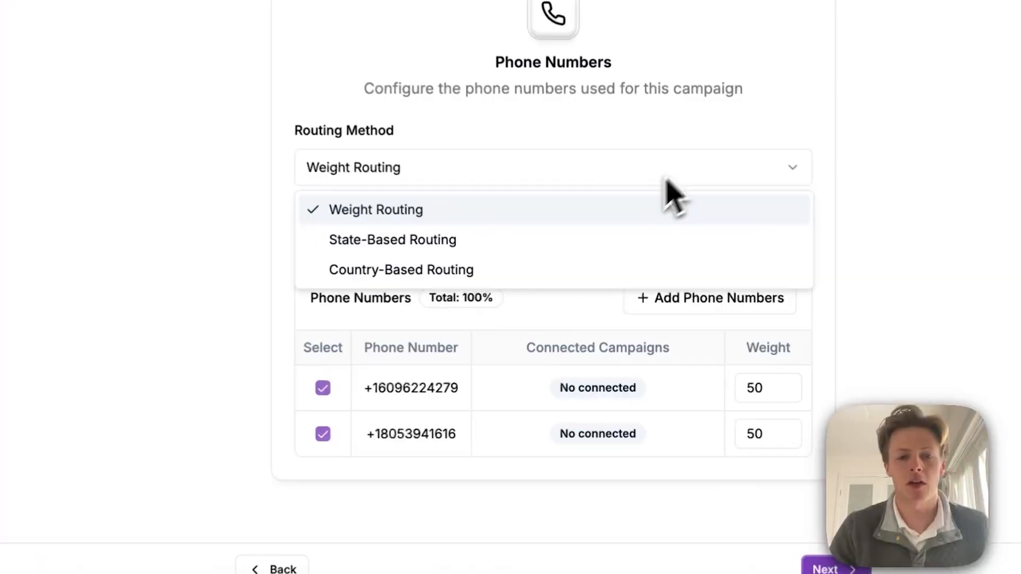
pyautogui.click(560, 264)
pyautogui.scroll(-1, 567, 283)
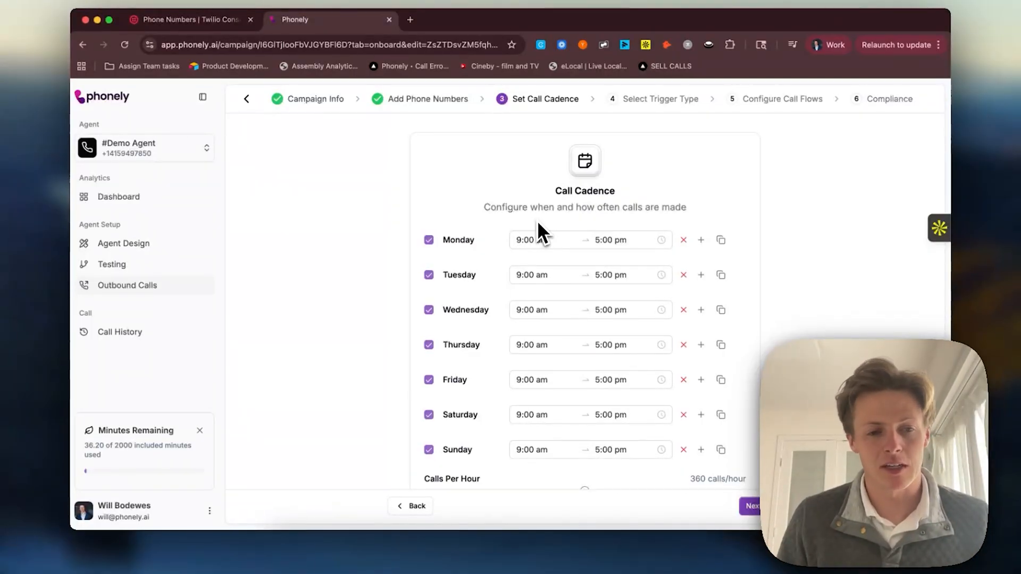
# Review the weekly calling hours and the calls-per-hour limit, keep them, and continue to the campaign's trigger type.
pyautogui.scroll(-3, 538, 226)
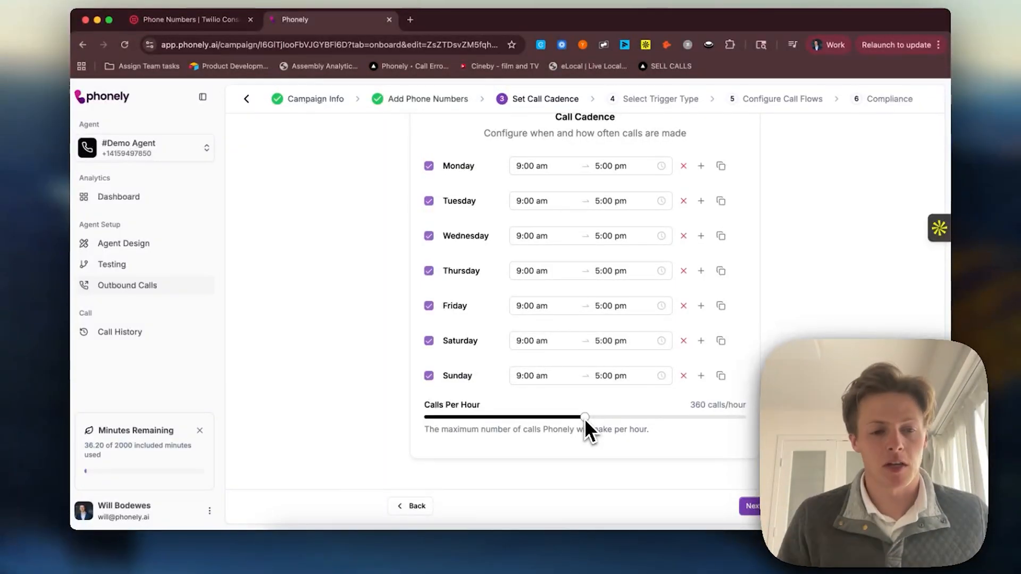
pyautogui.scroll(3, 585, 420)
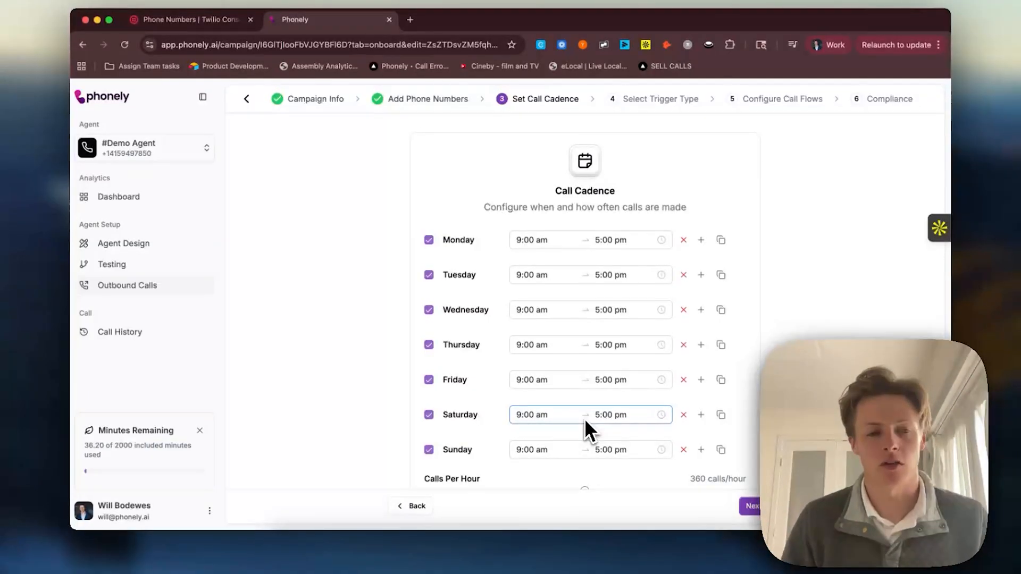
pyautogui.scroll(-2, 585, 420)
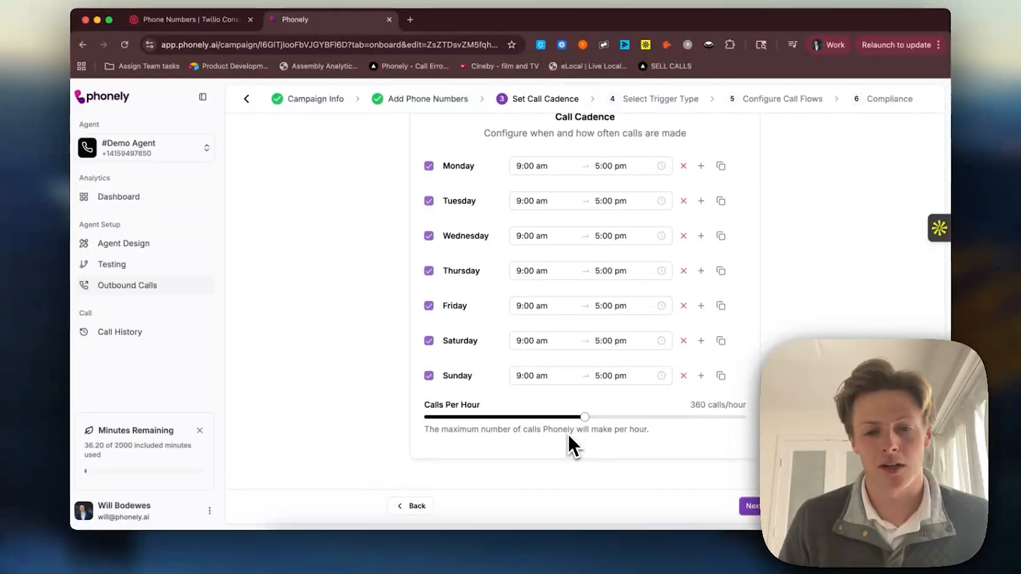
pyautogui.click(751, 506)
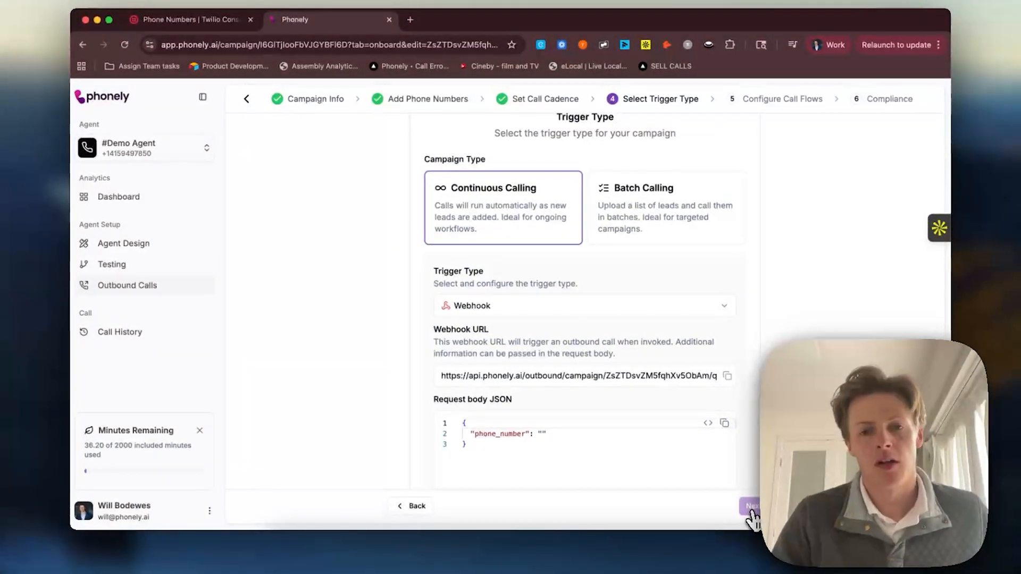
# Set the campaign type to Batch Calling and upload usages_report (1).csv from Downloads as the lead list.
pyautogui.click(645, 207)
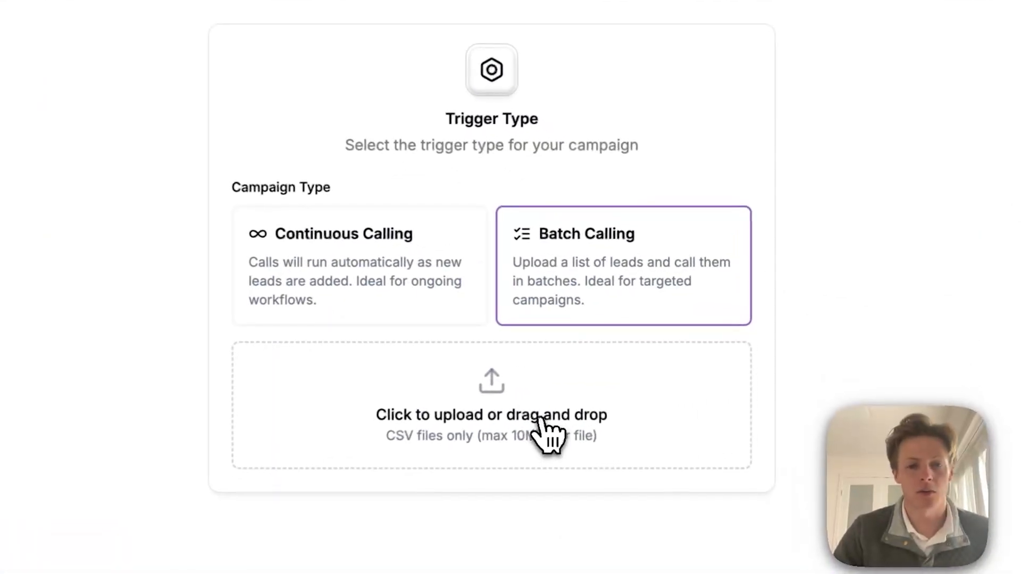
pyautogui.click(618, 378)
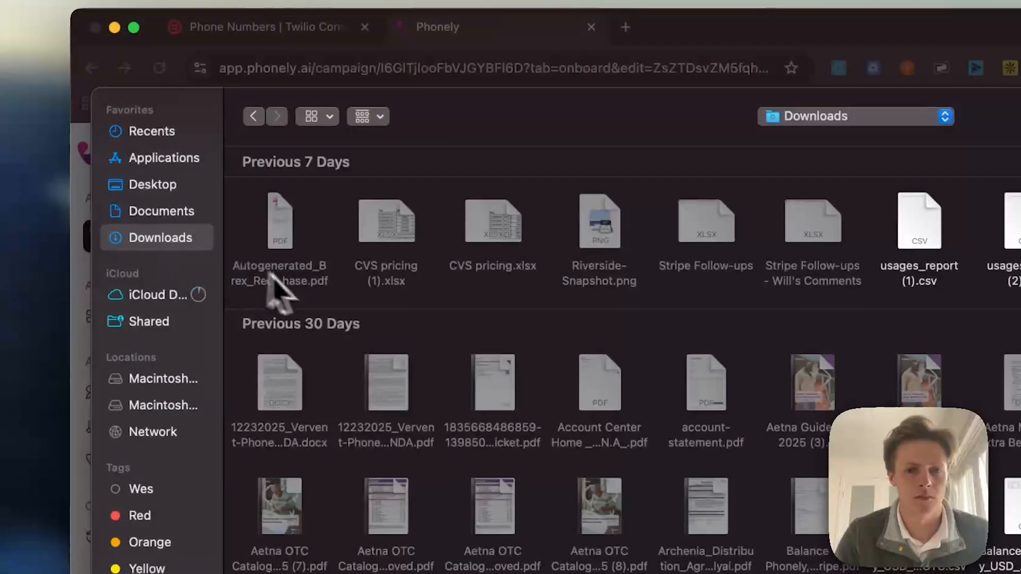
pyautogui.click(919, 221)
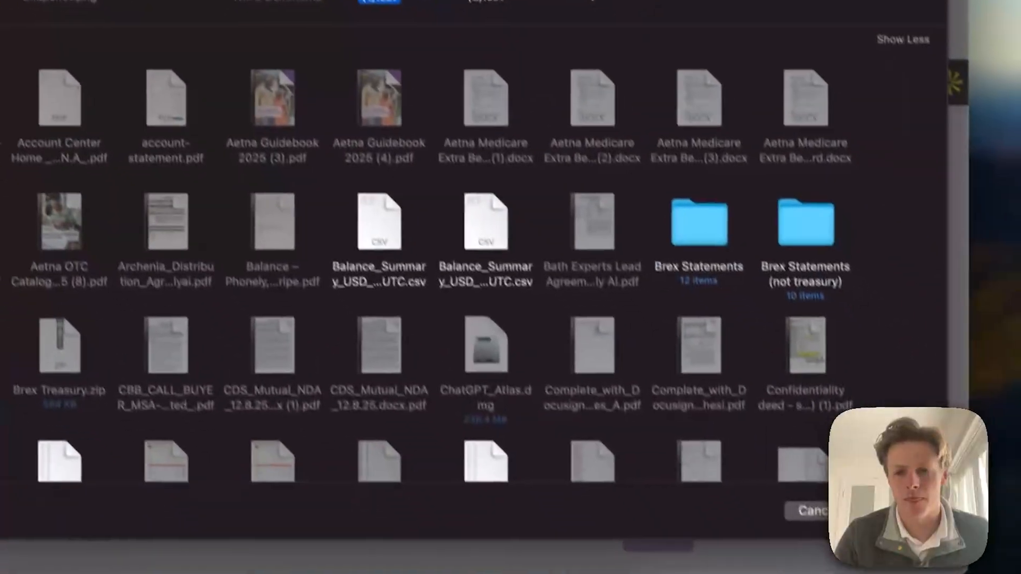
pyautogui.click(897, 511)
# Examine the available fields from the uploaded CSV and remove the file from the campaign.
pyautogui.scroll(-4, 489, 308)
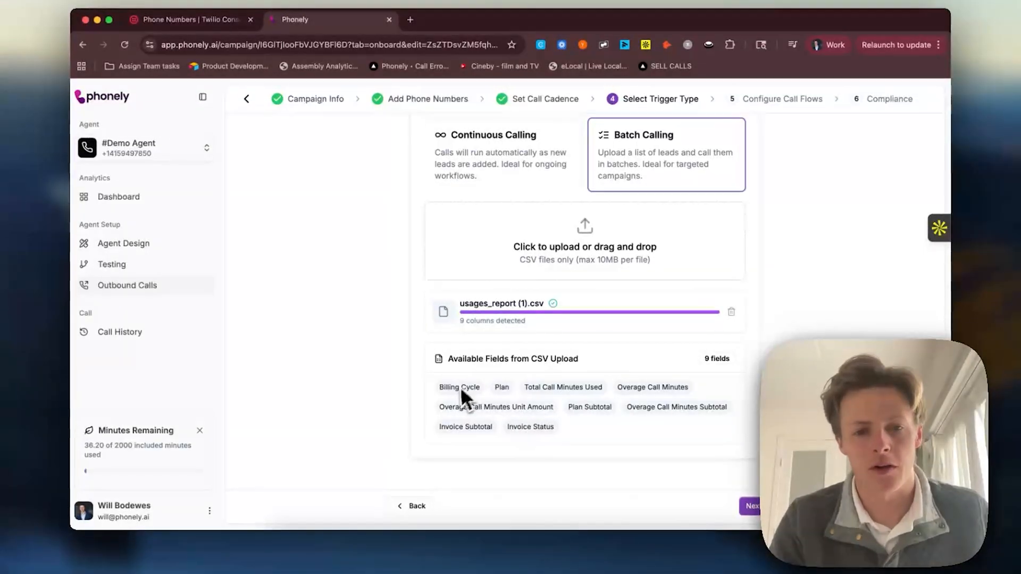
pyautogui.moveTo(440, 388); pyautogui.dragTo(511, 426)
pyautogui.moveTo(511, 425); pyautogui.dragTo(545, 434)
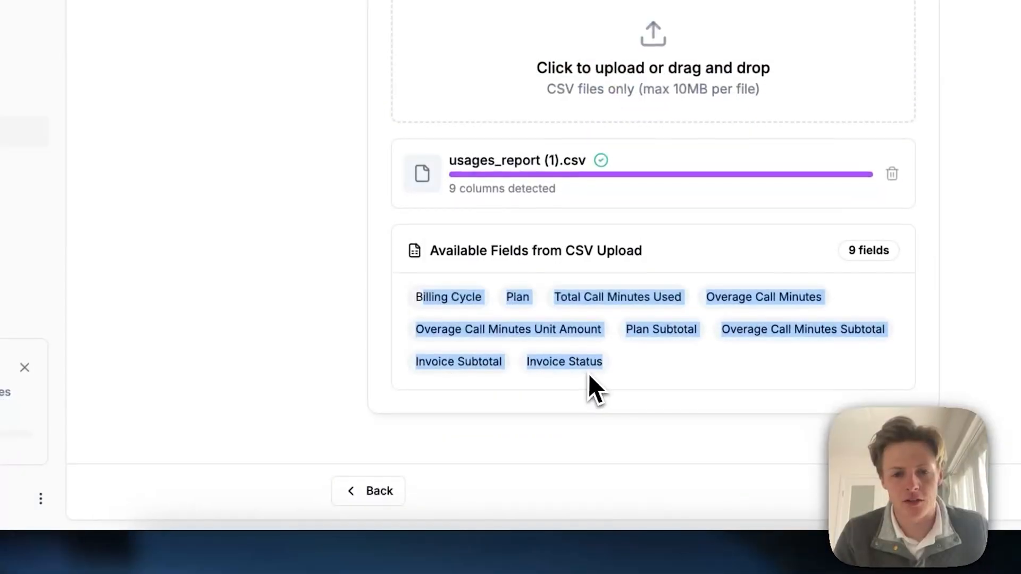
pyautogui.click(545, 434)
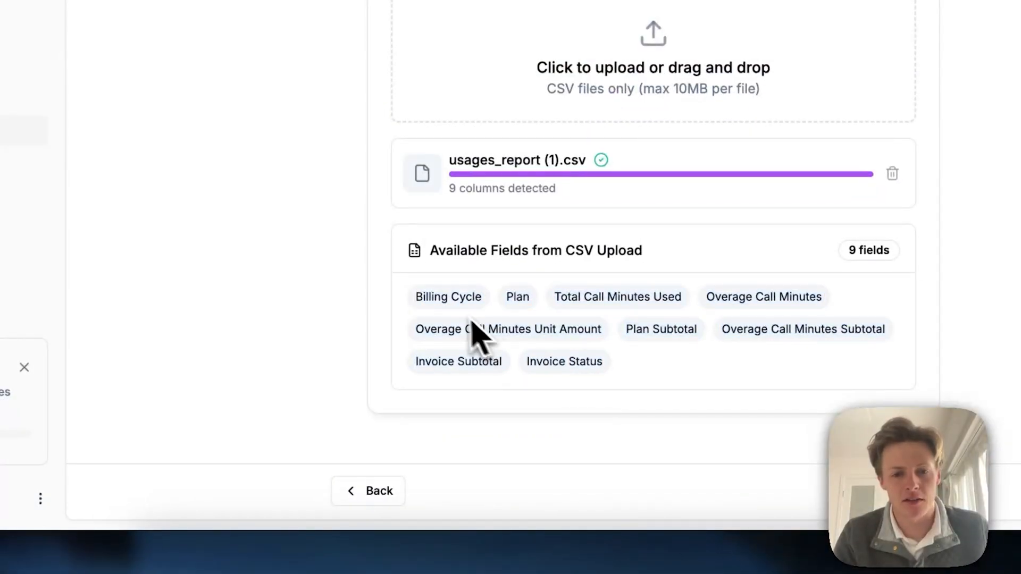
pyautogui.moveTo(429, 297); pyautogui.dragTo(585, 316)
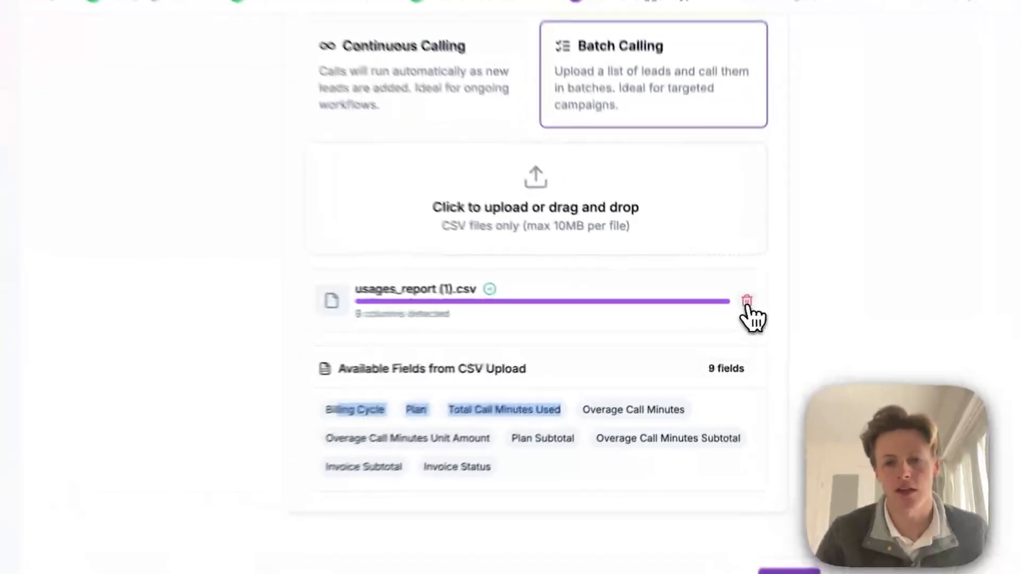
pyautogui.click(747, 303)
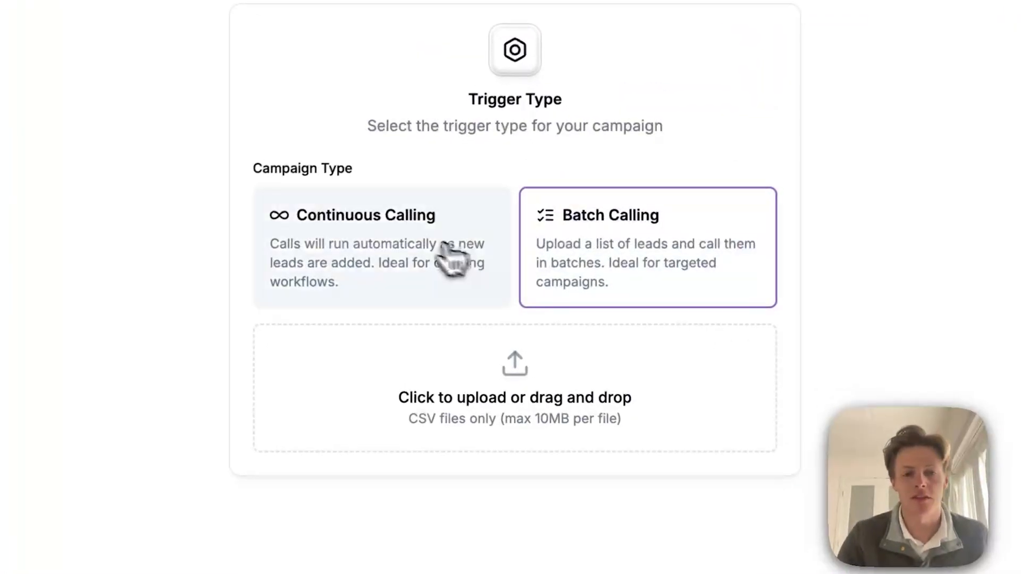
# Set the campaign type to Continuous Calling with the Webhook trigger and copy its webhook URL.
pyautogui.click(467, 74)
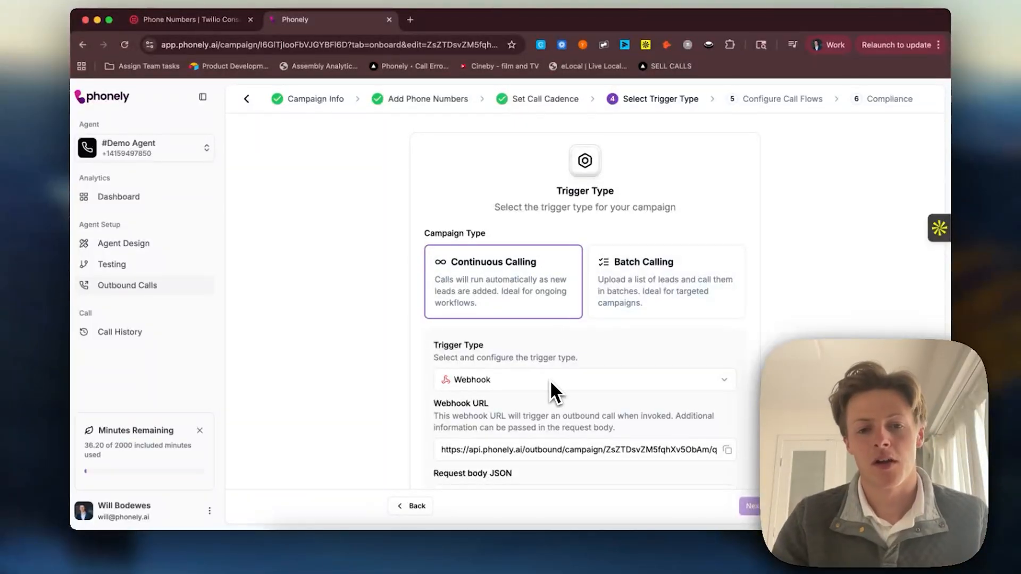
pyautogui.scroll(-3, 548, 386)
pyautogui.click(585, 222)
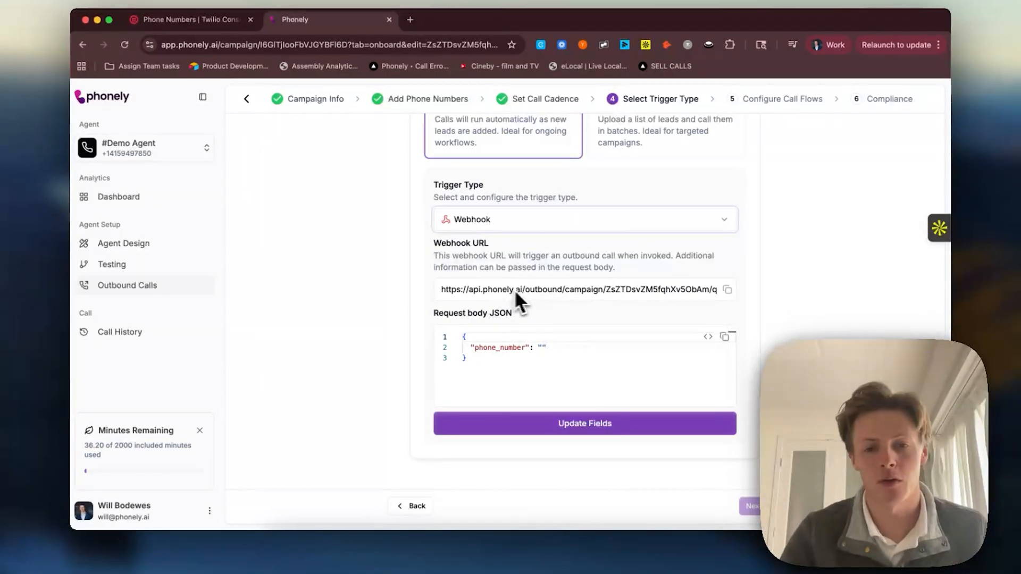
pyautogui.click(727, 289)
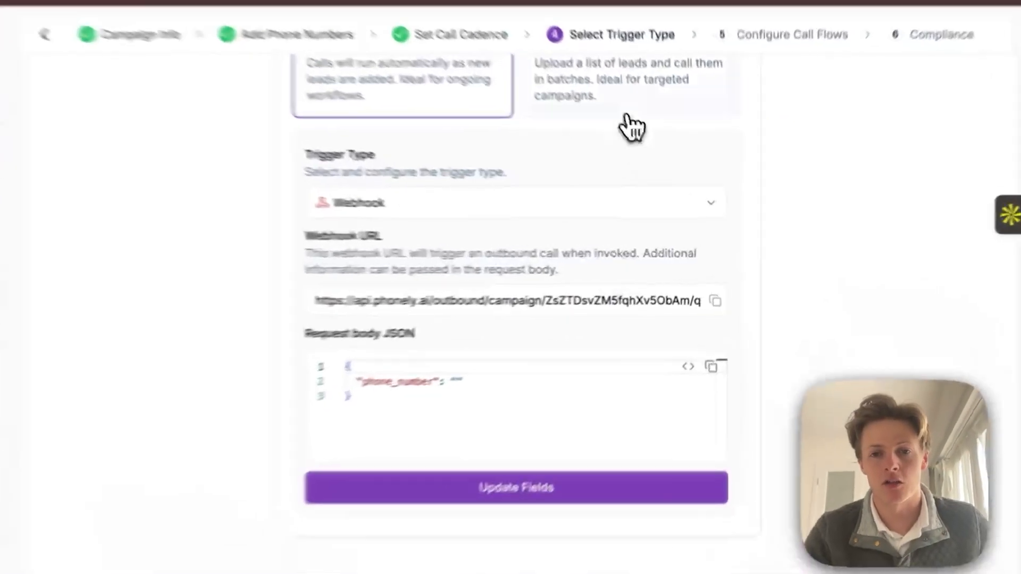
# Set the campaign type to Batch Calling, upload usages_report.csv from Downloads, and continue to the call flow configuration.
pyautogui.click(645, 140)
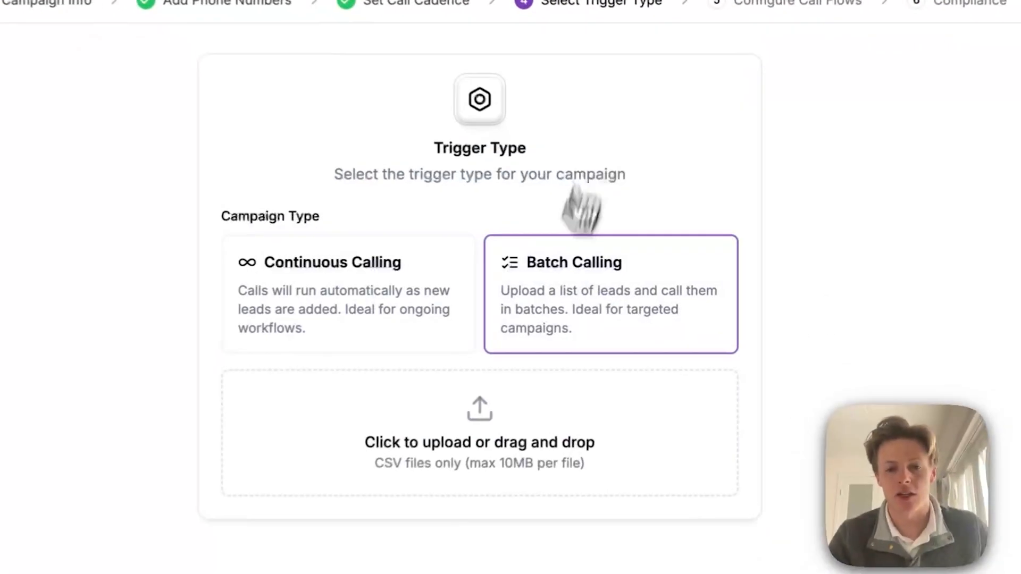
pyautogui.click(526, 476)
pyautogui.click(764, 47)
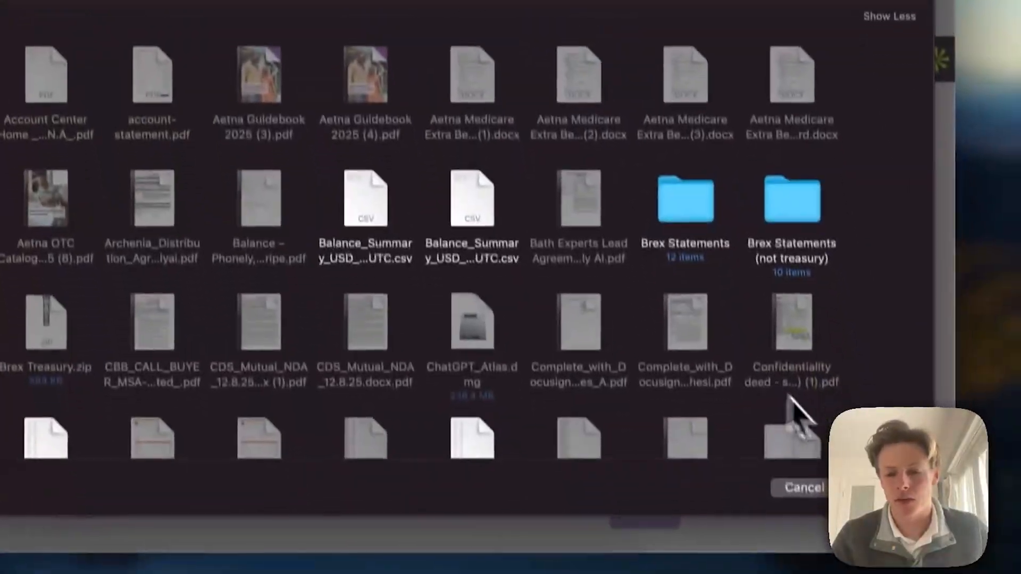
pyautogui.click(872, 488)
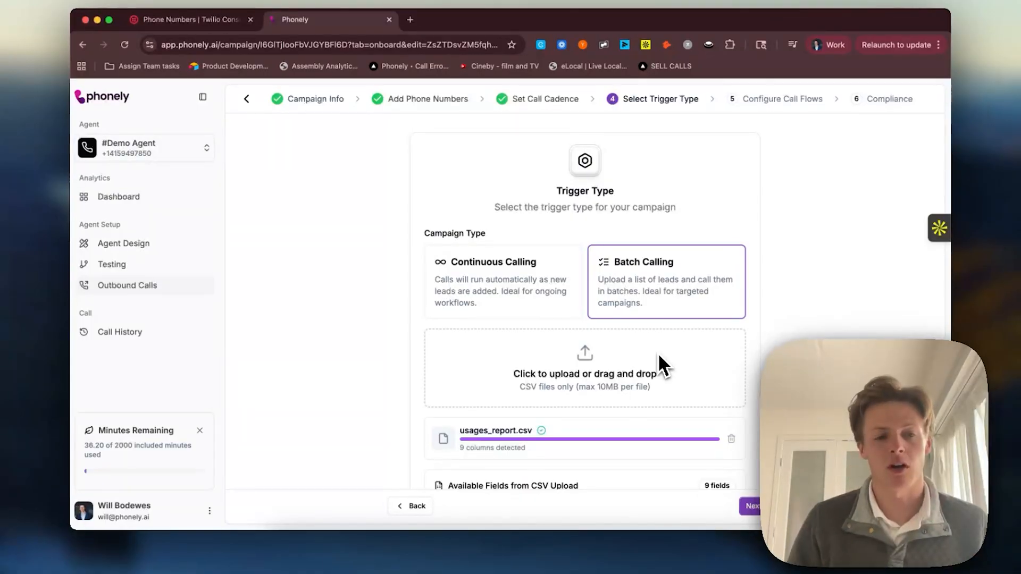
pyautogui.scroll(-3, 659, 355)
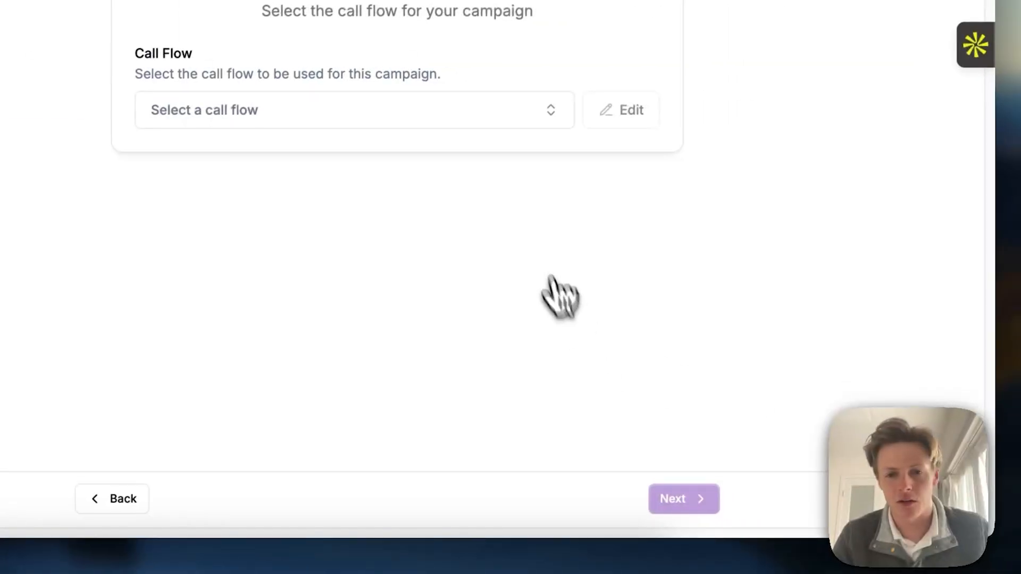
# Choose Test Flow as the campaign's call flow and inspect its phone variable.
pyautogui.click(646, 181)
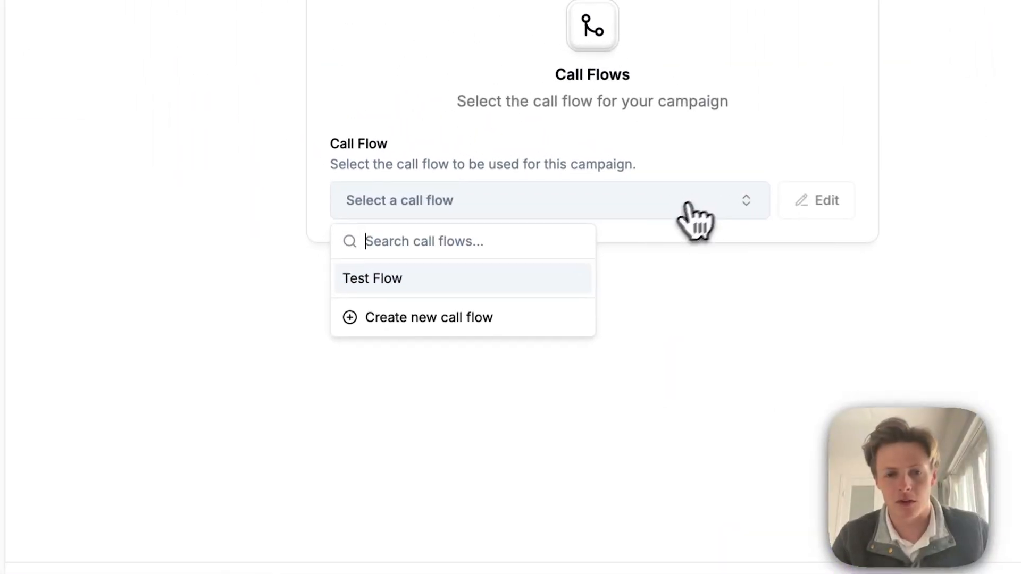
pyautogui.click(483, 286)
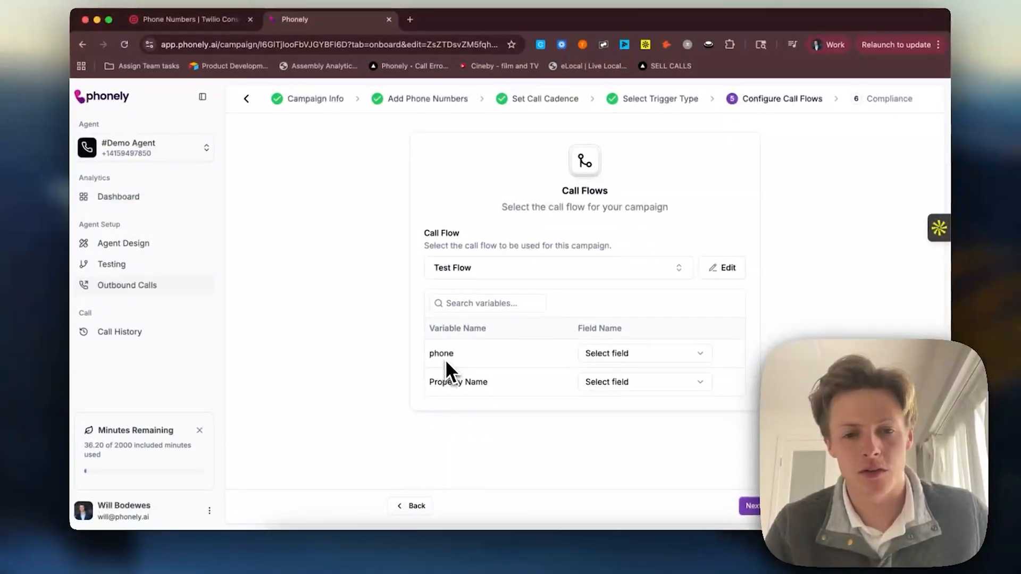
pyautogui.doubleClick(440, 354)
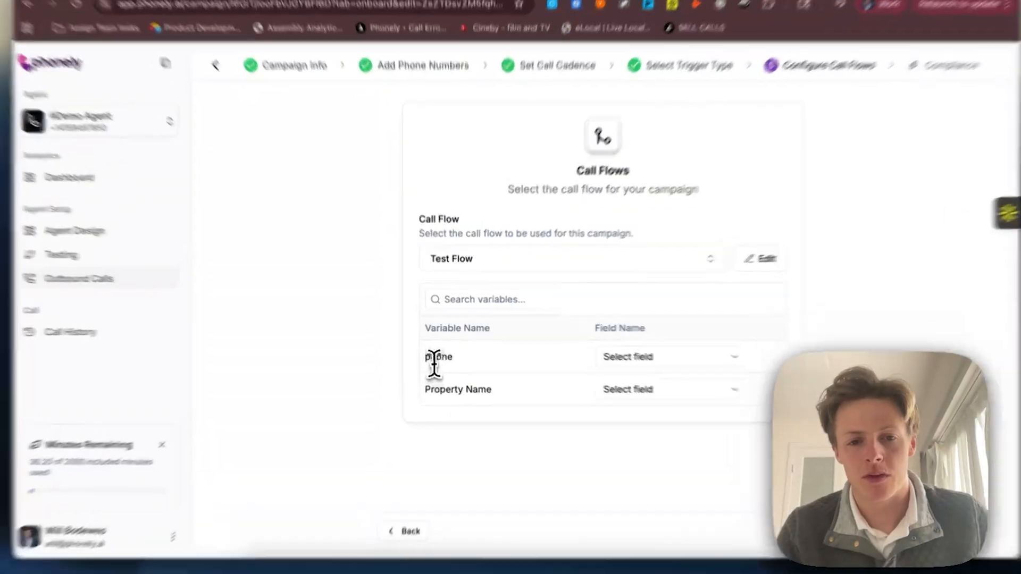
# Map the phone variable to Billing Cycle and Property Name to Invoice Status, and continue to the compliance stage.
pyautogui.tripleClick(481, 382)
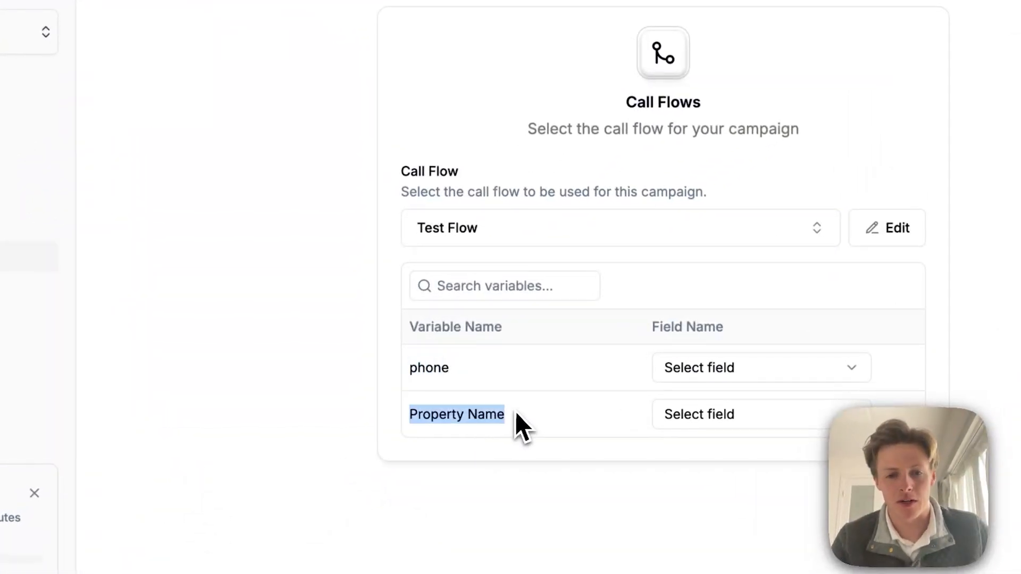
pyautogui.click(515, 415)
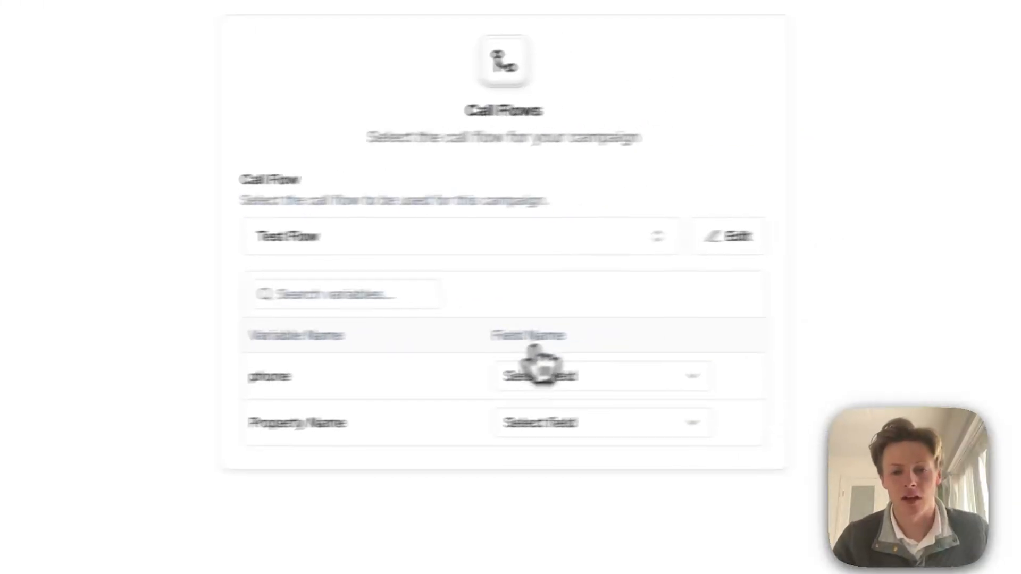
pyautogui.click(723, 369)
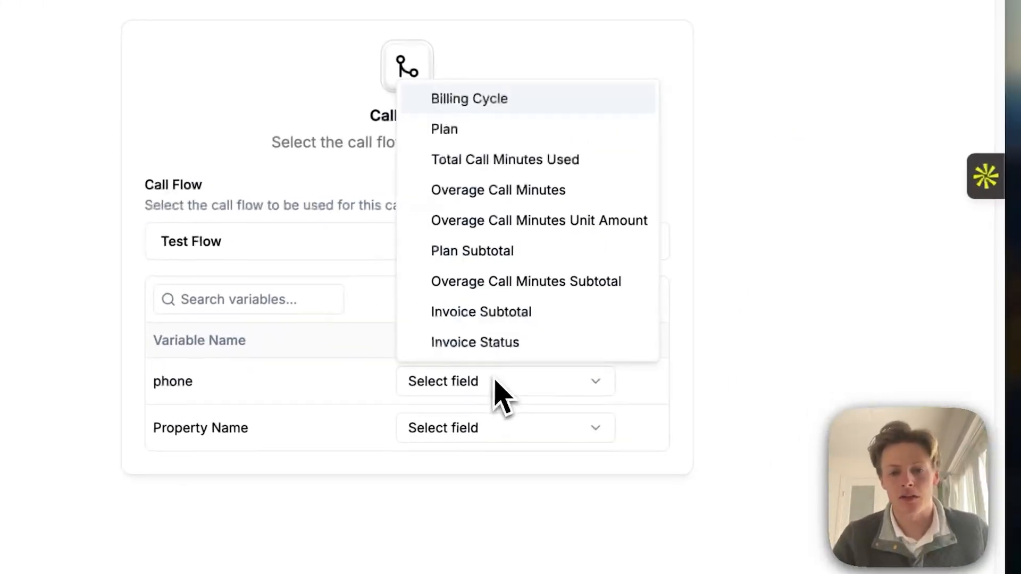
pyautogui.click(489, 103)
pyautogui.click(507, 431)
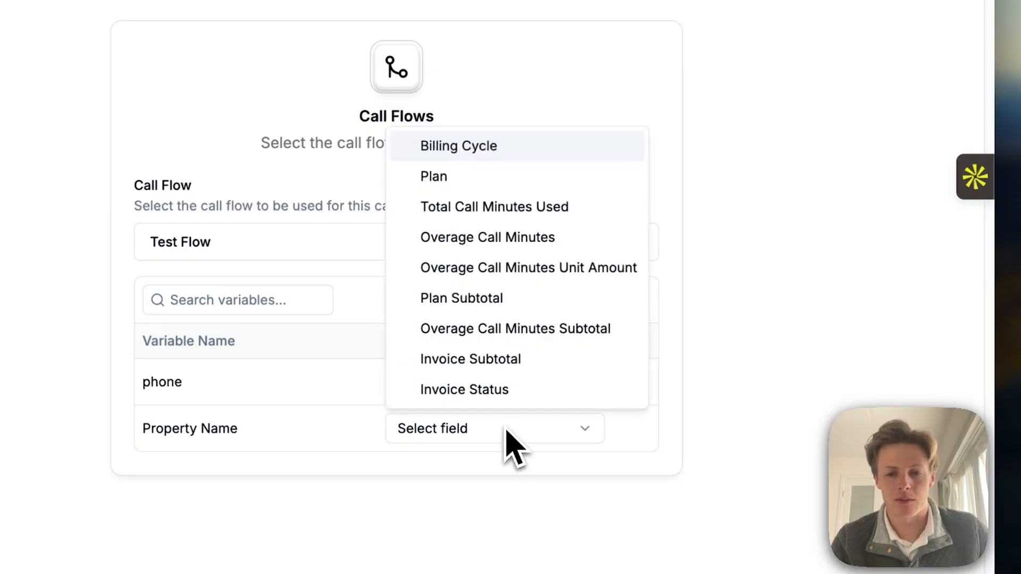
pyautogui.click(506, 394)
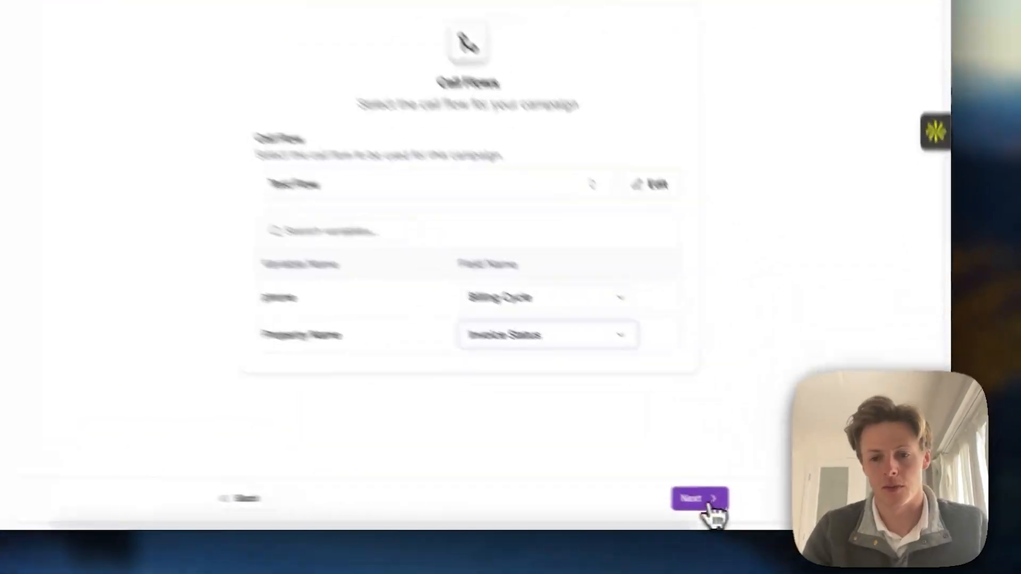
pyautogui.click(751, 505)
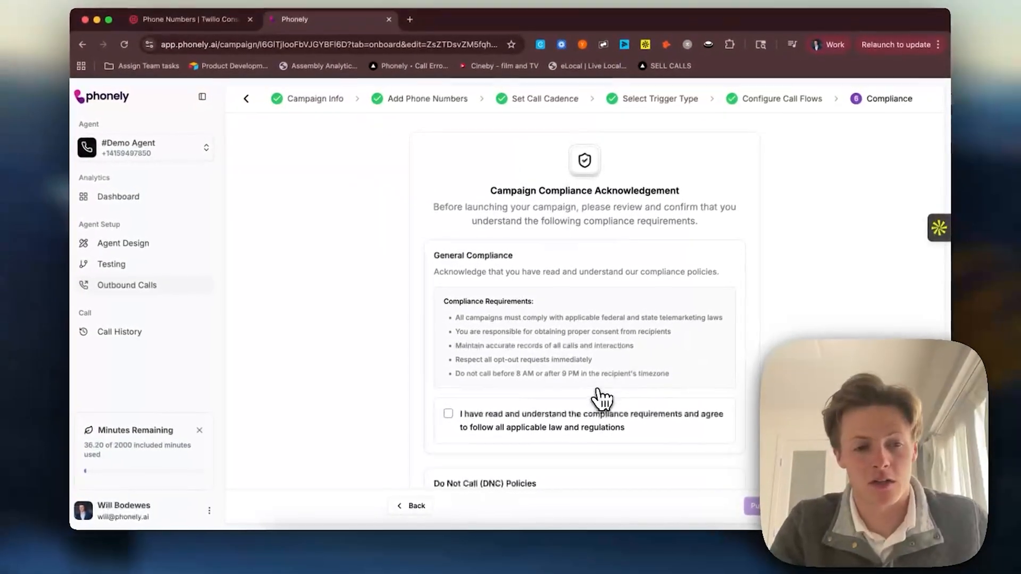
# Acknowledge having read the general compliance requirements and agree to follow all applicable law and regulations.
pyautogui.scroll(-2, 600, 400)
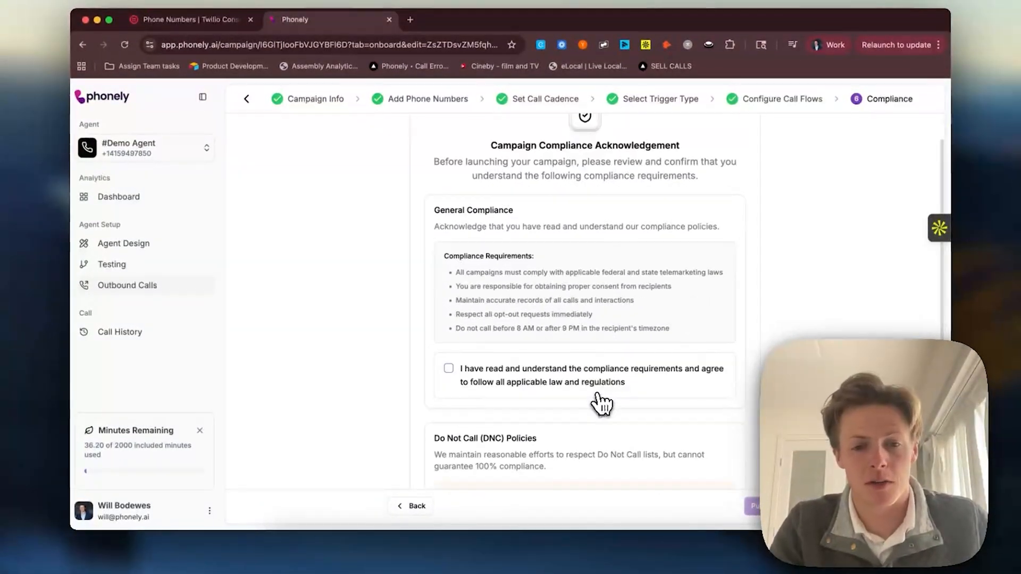
pyautogui.click(449, 367)
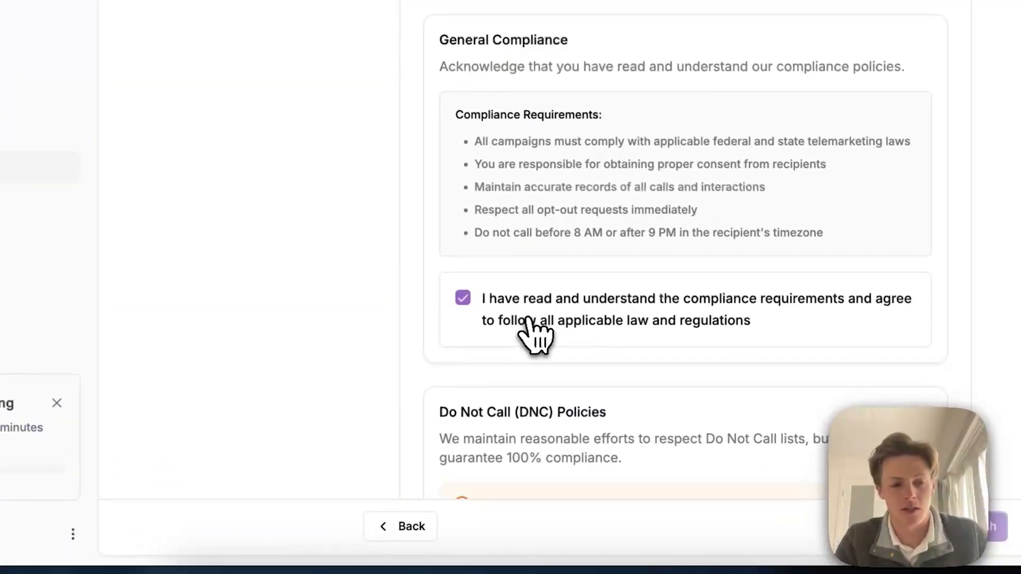
pyautogui.scroll(1, 535, 336)
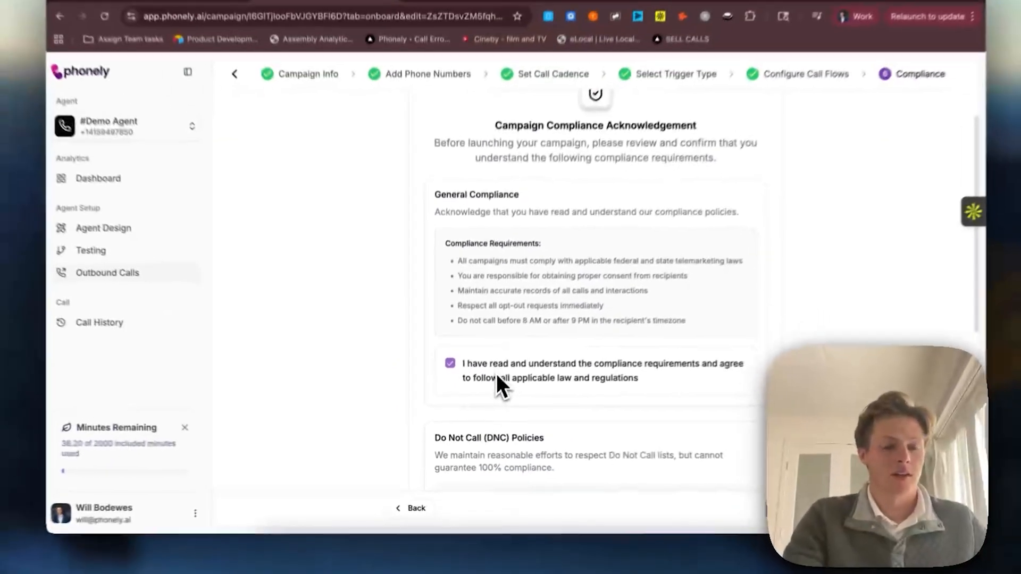
# Accept the Federal Trade Commission Do Not Call Registry and Phonely Do Not Call List policies, and publish the campaign.
pyautogui.scroll(-2, 530, 341)
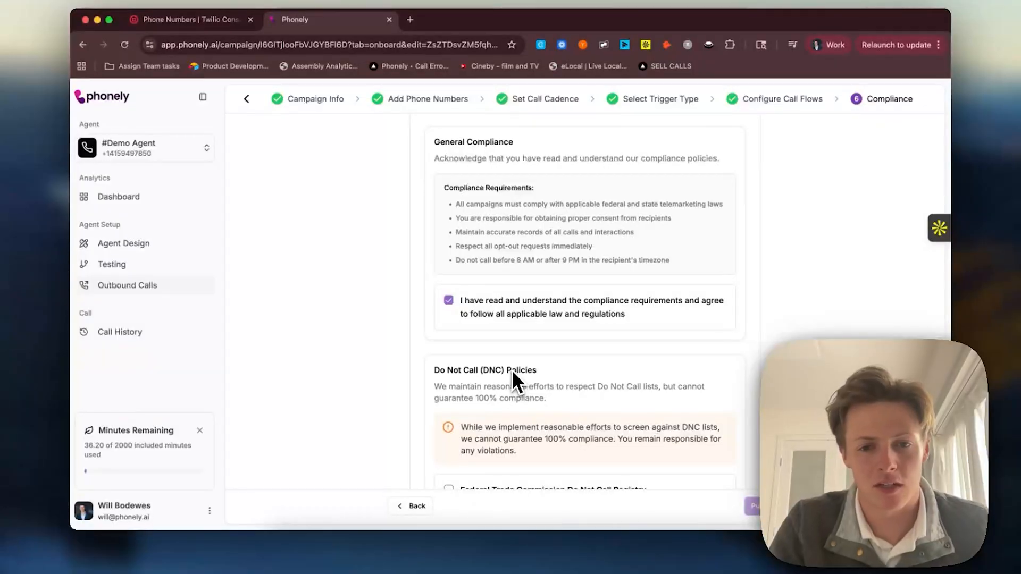
pyautogui.scroll(-3, 519, 364)
pyautogui.click(449, 315)
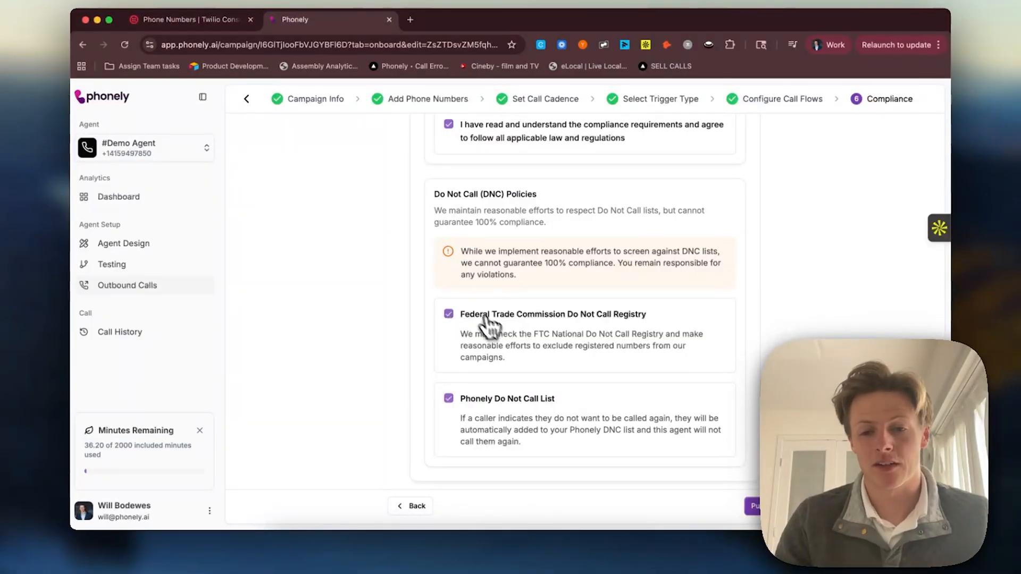
pyautogui.click(766, 507)
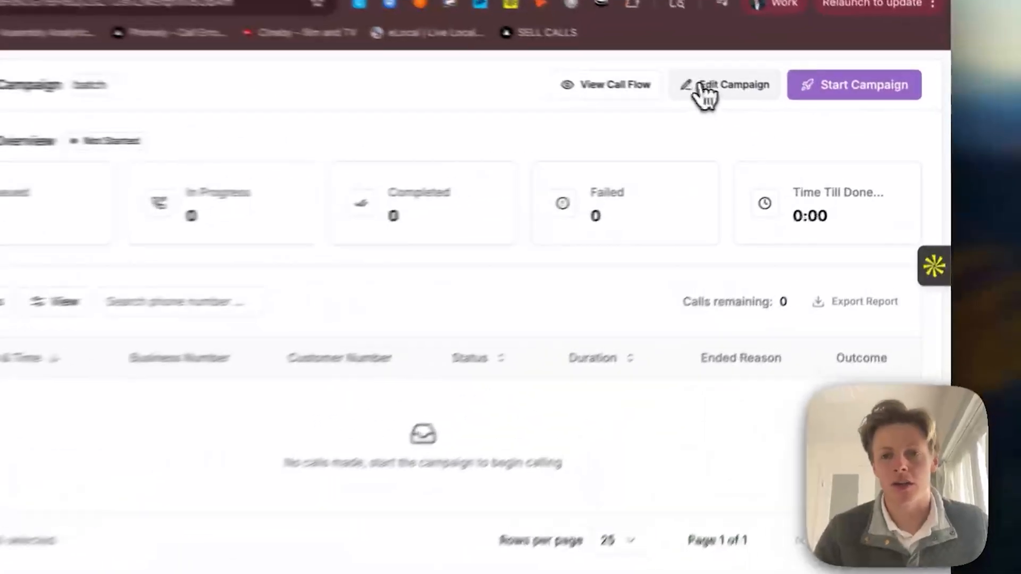
# Review the published campaign's general settings, uploaded CSV and variable mapping in the campaign editor, and close it without changes.
pyautogui.click(794, 102)
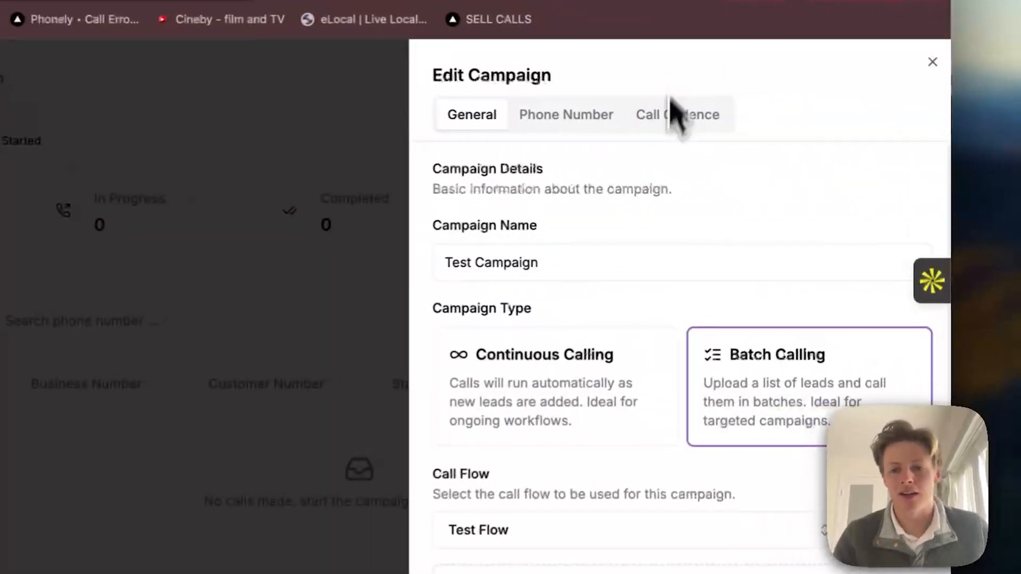
pyautogui.scroll(-5, 829, 361)
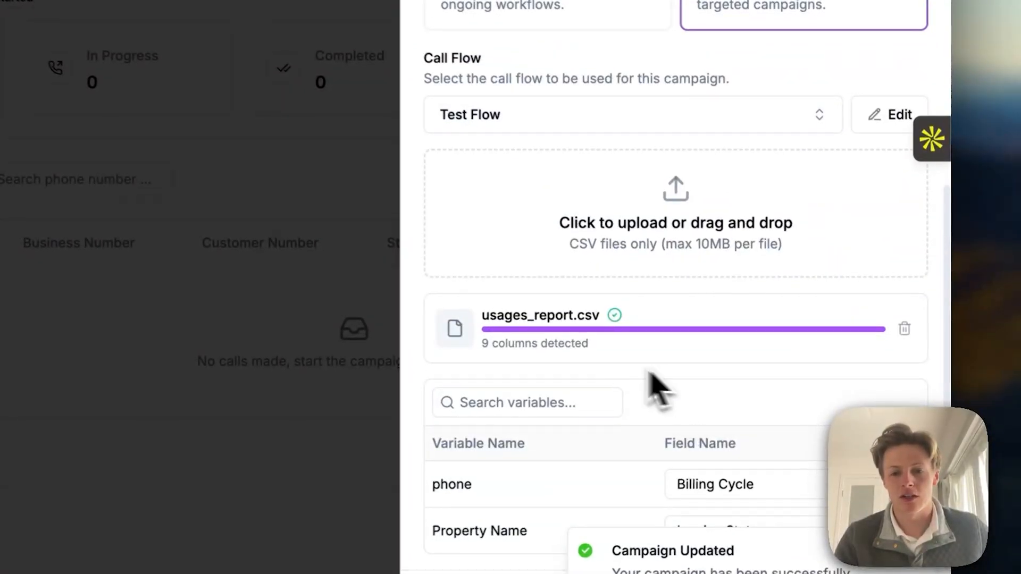
pyautogui.scroll(5, 669, 372)
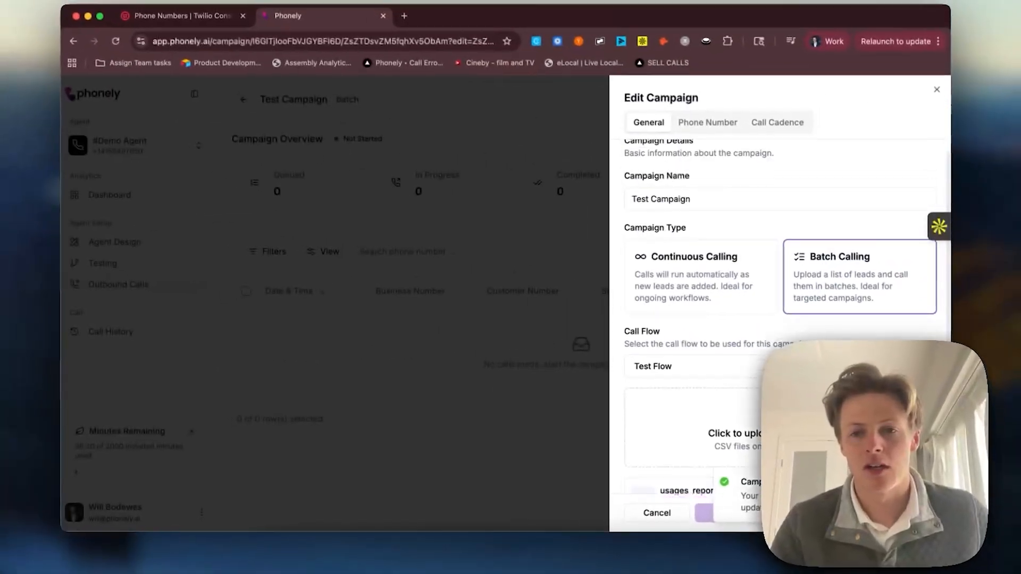
pyautogui.scroll(-3, 739, 406)
pyautogui.scroll(4, 718, 378)
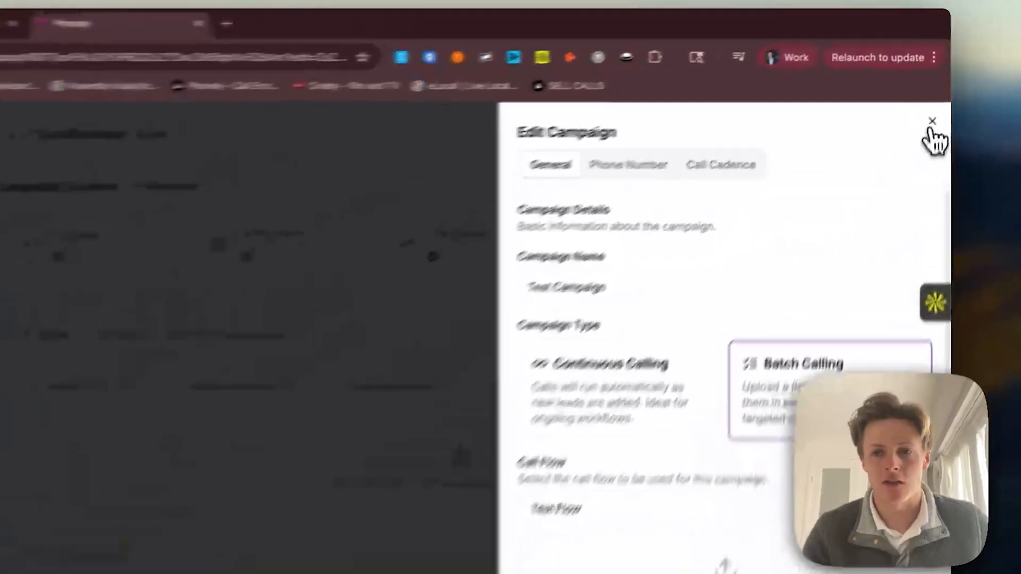
pyautogui.click(932, 122)
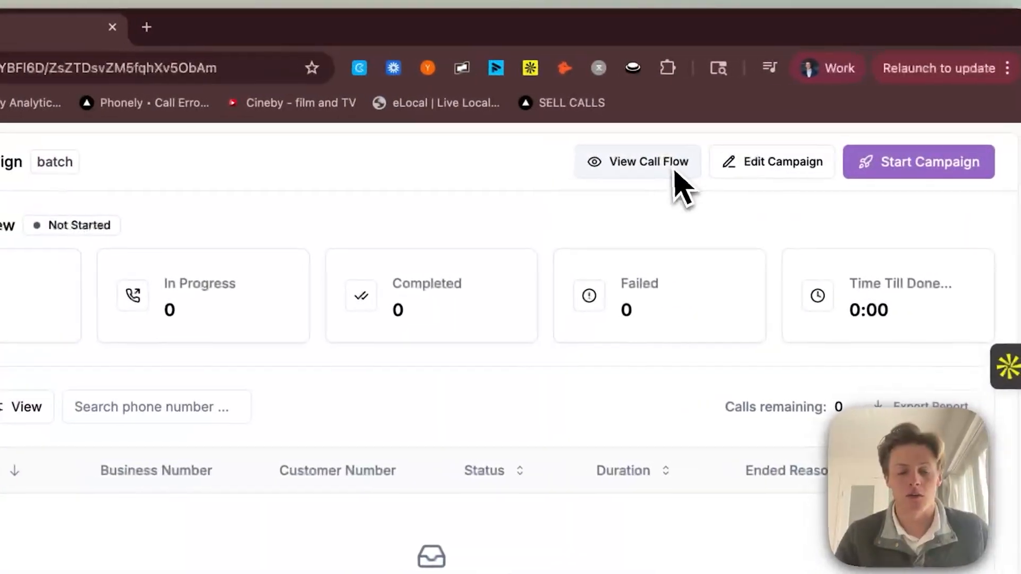